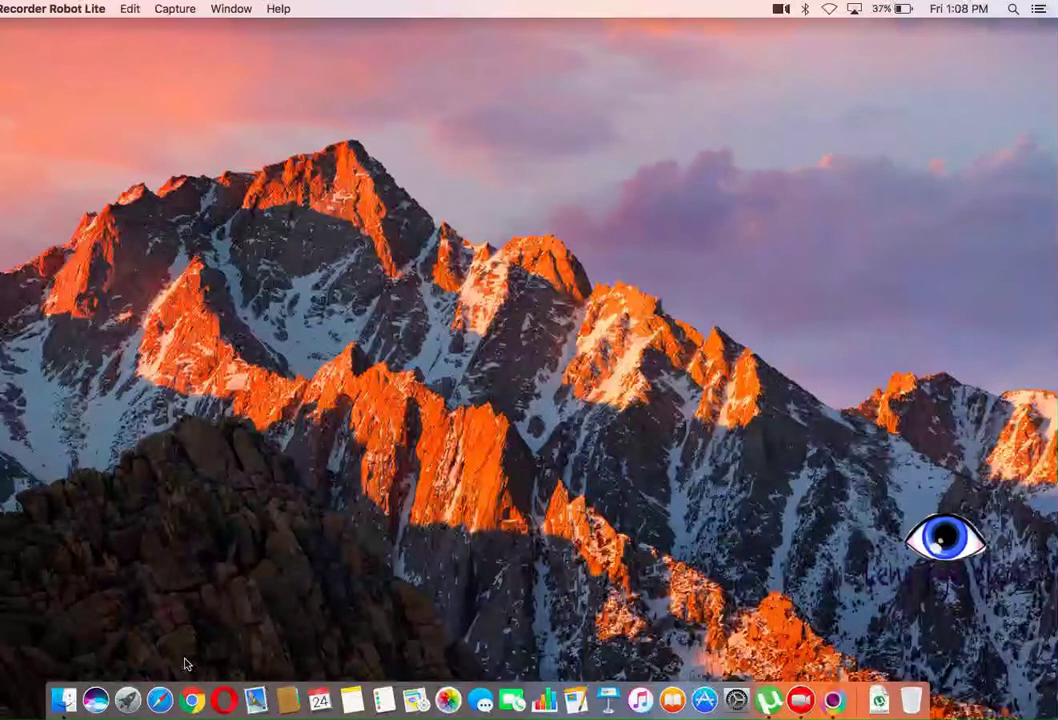
Step: Launch Photo Image Editor Pixelstyle, create a blank 1024 × 768 px white image and exit full screen
left_click(128, 705)
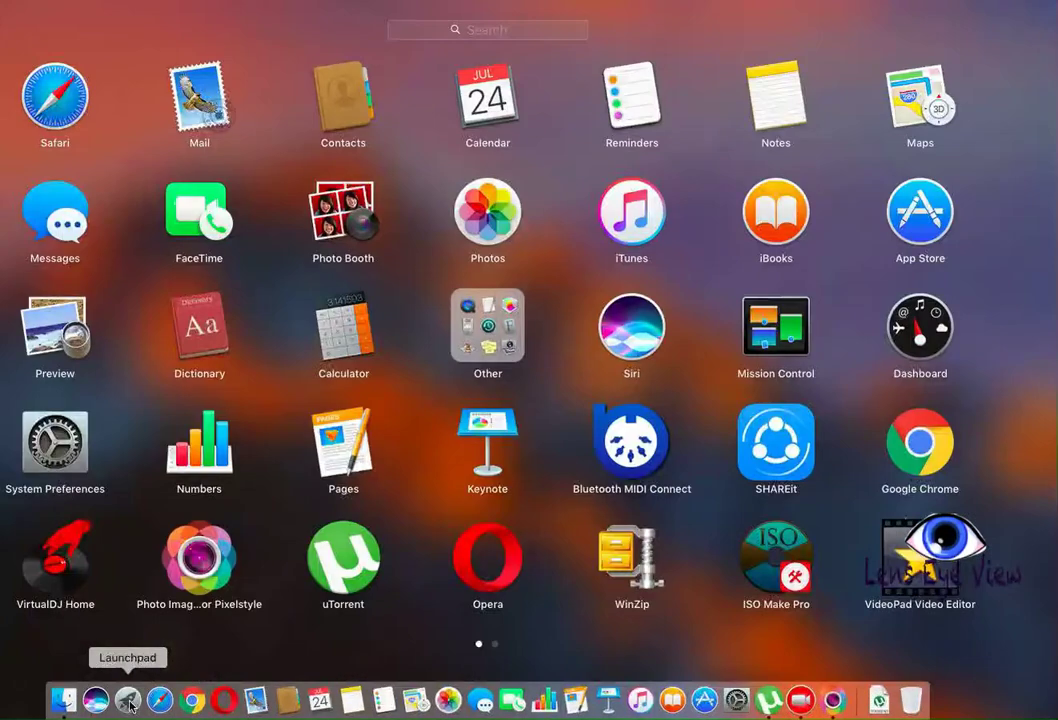
left_click(194, 557)
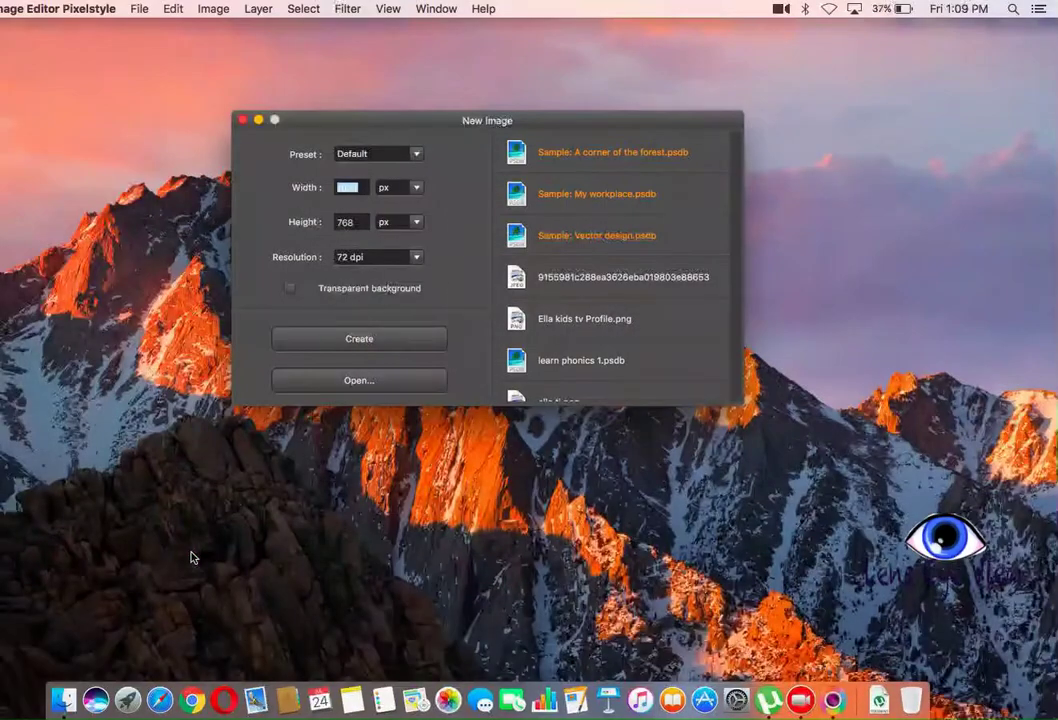
left_click(386, 344)
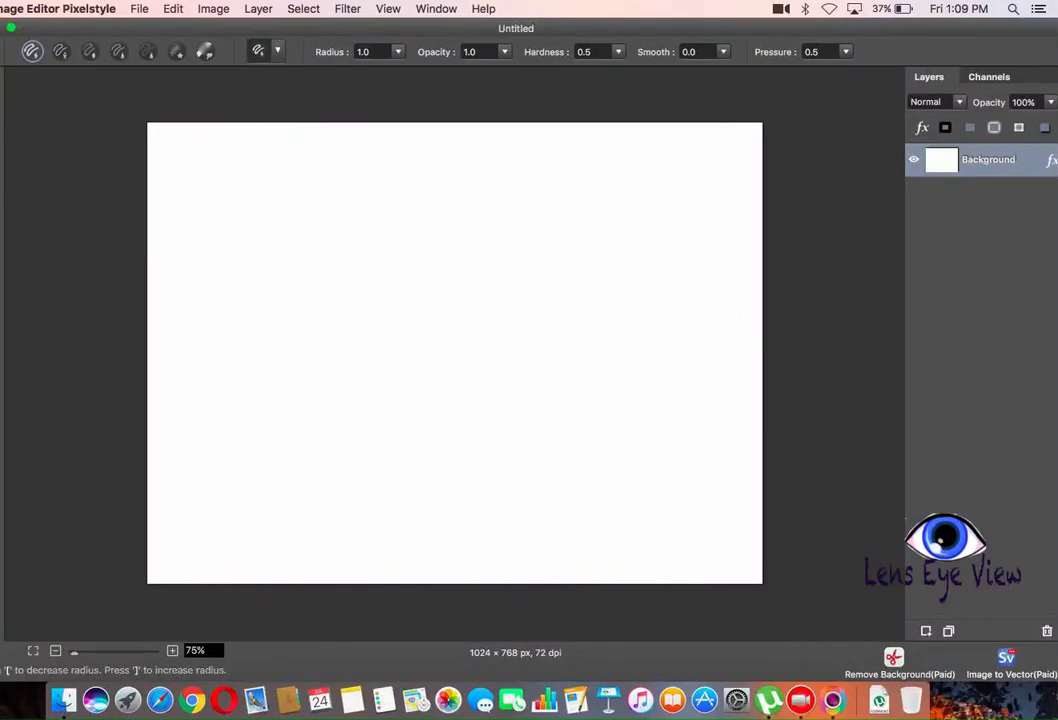
left_click(10, 27)
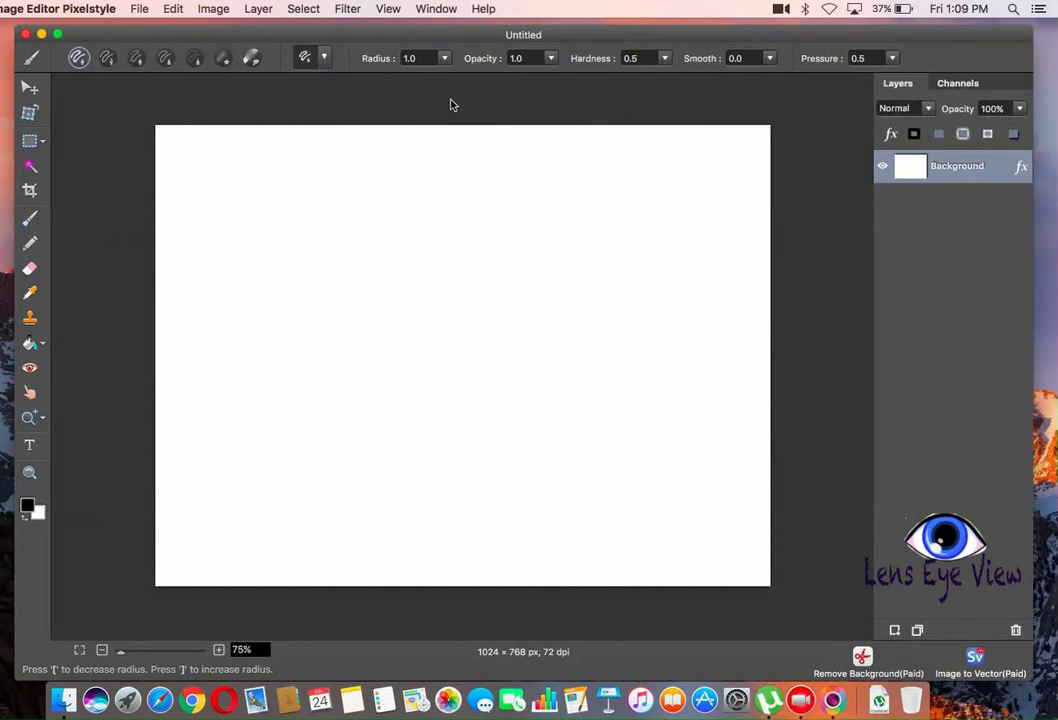
Step: Import the cartoon cow JPG from desktop > shapes as a new layer
left_click(140, 10)
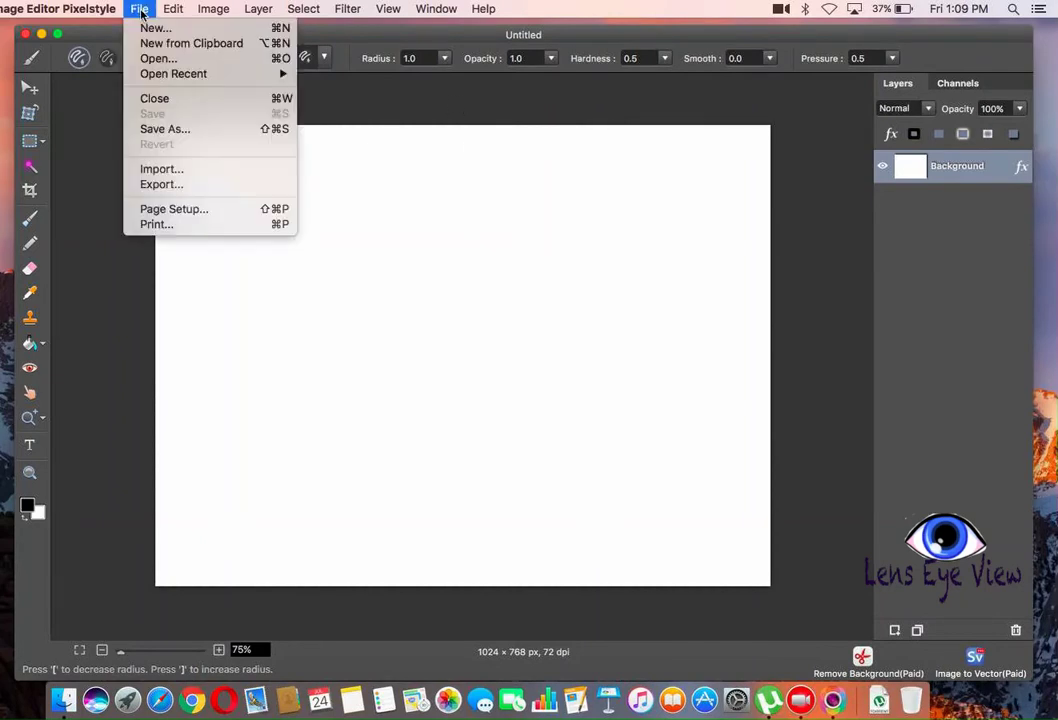
left_click(160, 172)
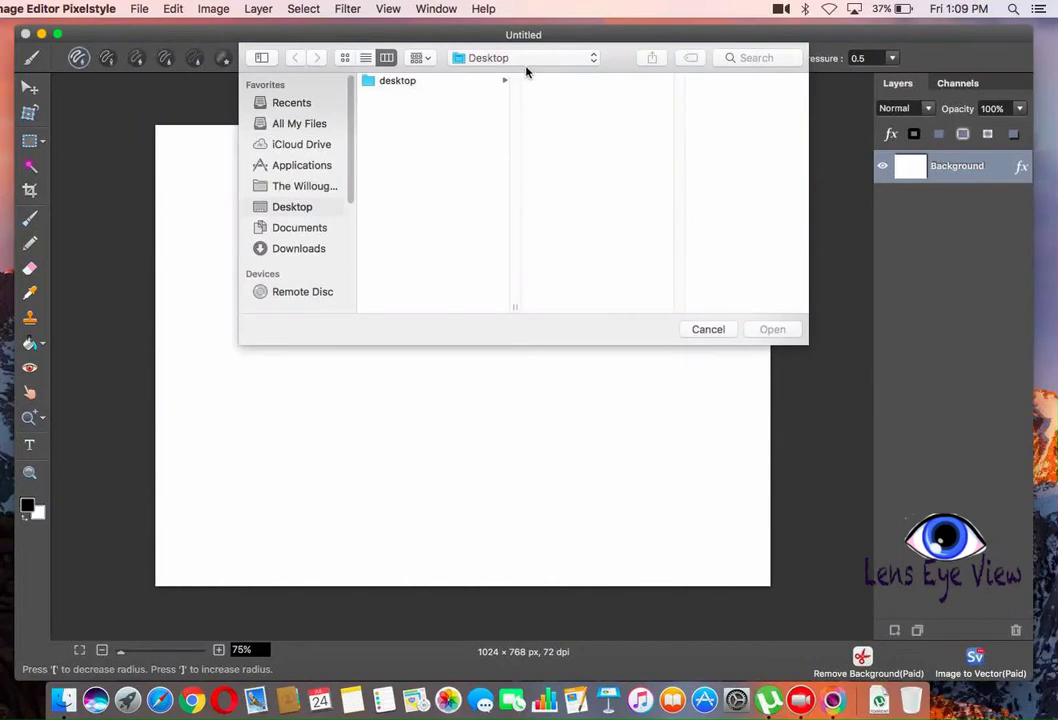
left_click(403, 83)
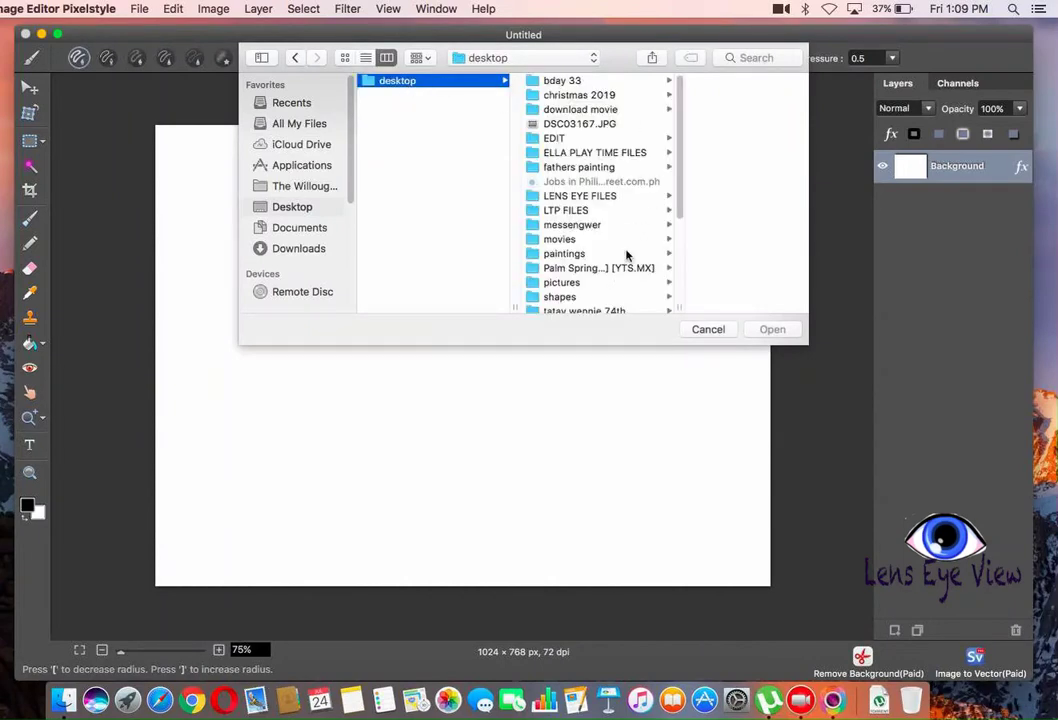
scroll(683, 189, "down", 3)
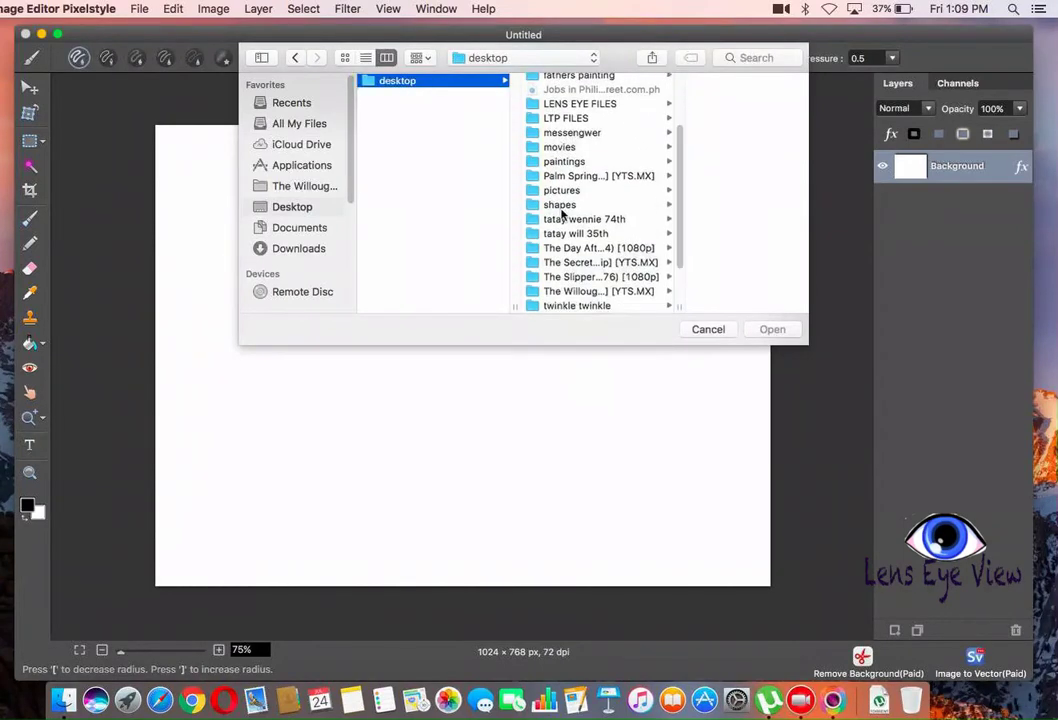
left_click(560, 206)
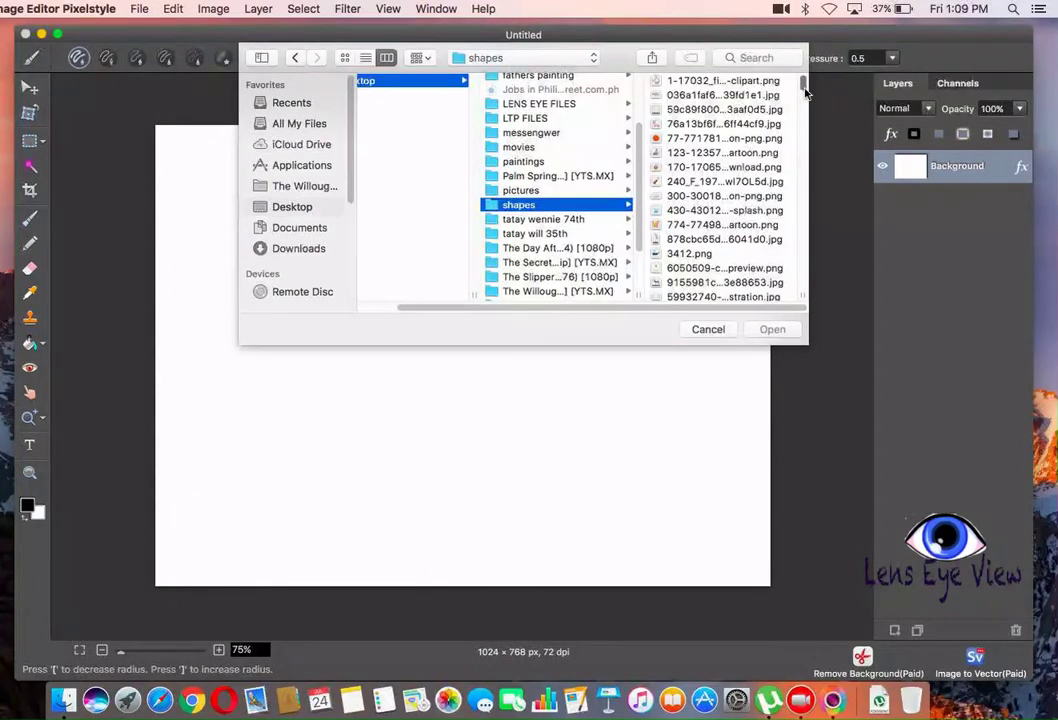
left_click(720, 282)
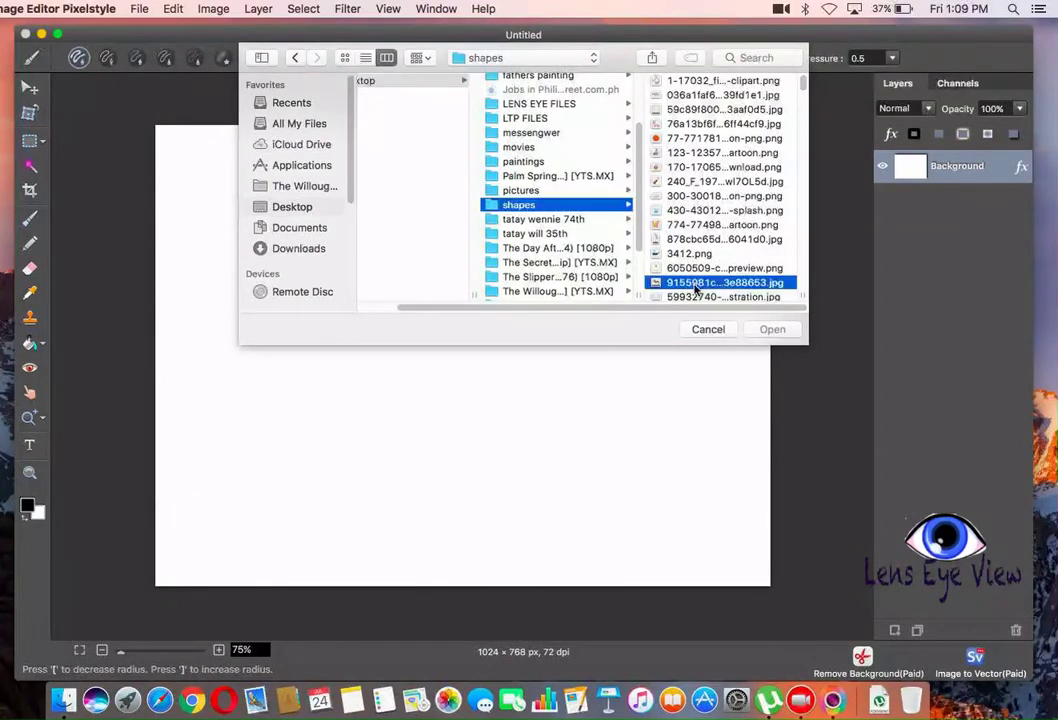
left_click(777, 334)
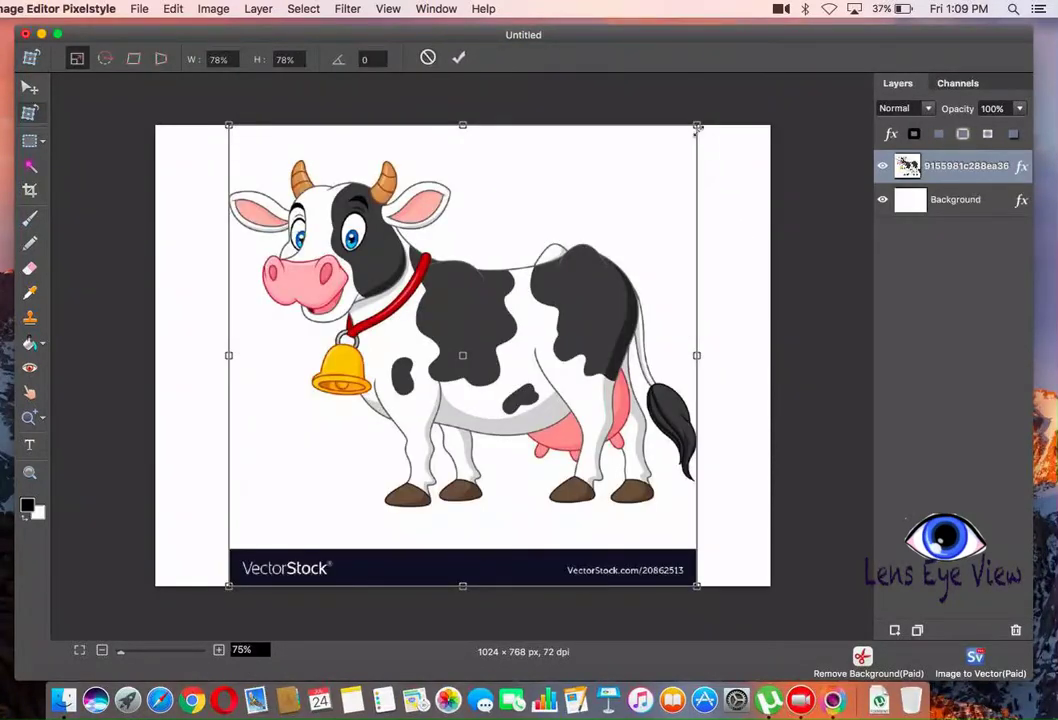
Step: Scale the cow layer to 47%, move it to the lower right and commit the transform
left_click_drag(697, 127, 523, 325)
left_click_drag(448, 403, 675, 375)
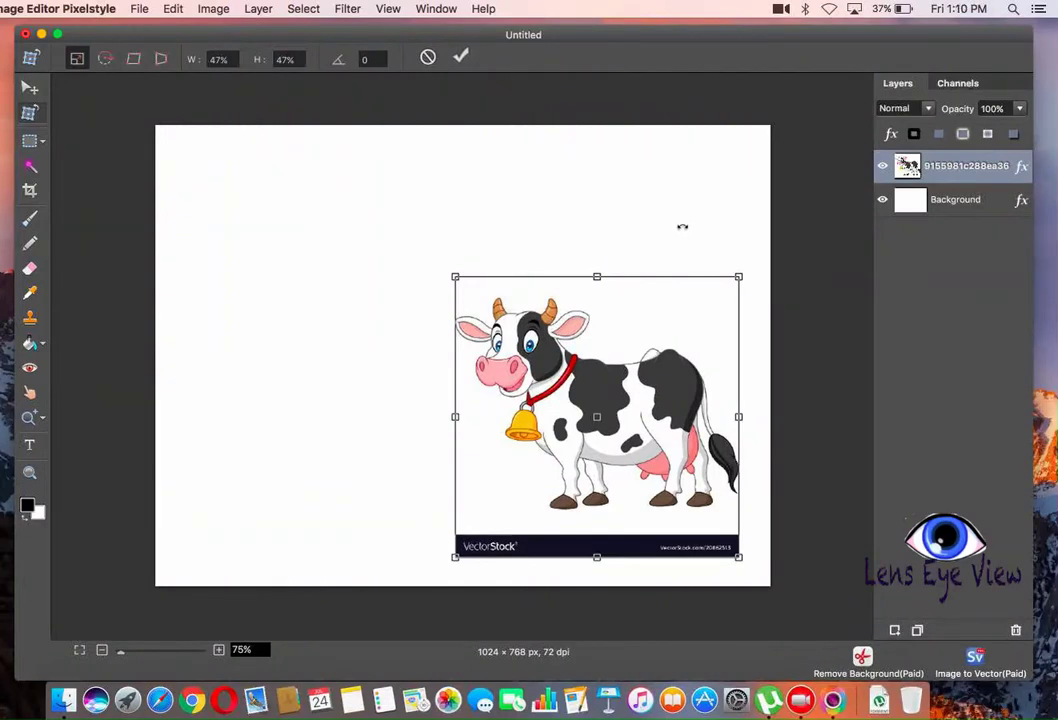
key("Return")
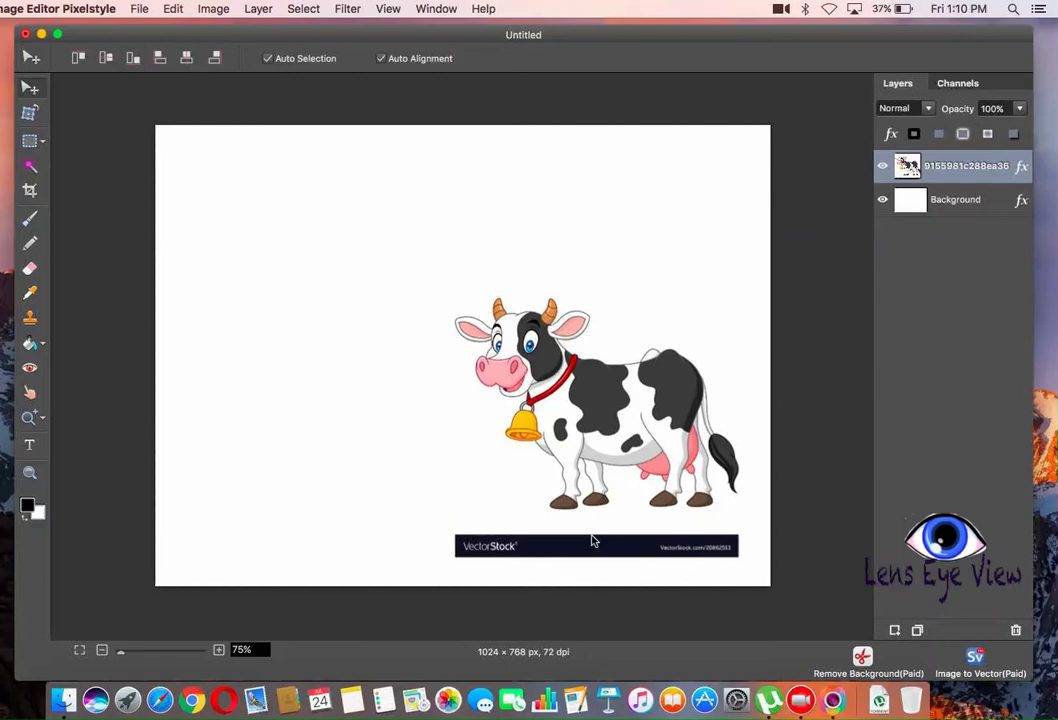
Step: Choose the Magic Wand and hide the white Background layer
left_click(30, 270)
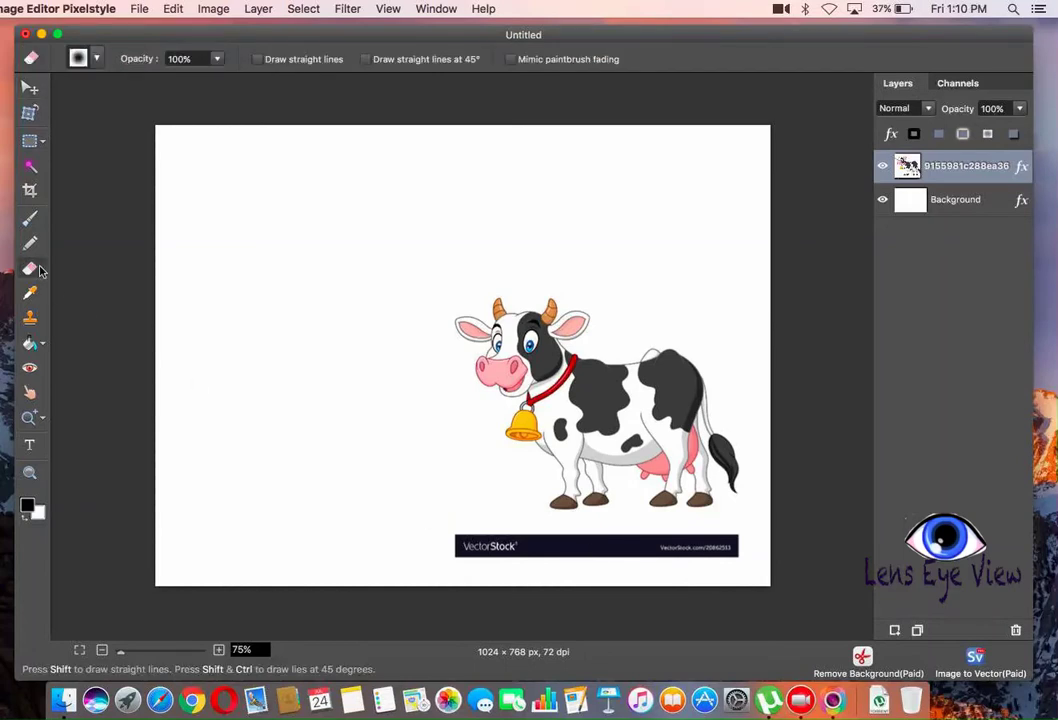
left_click(30, 168)
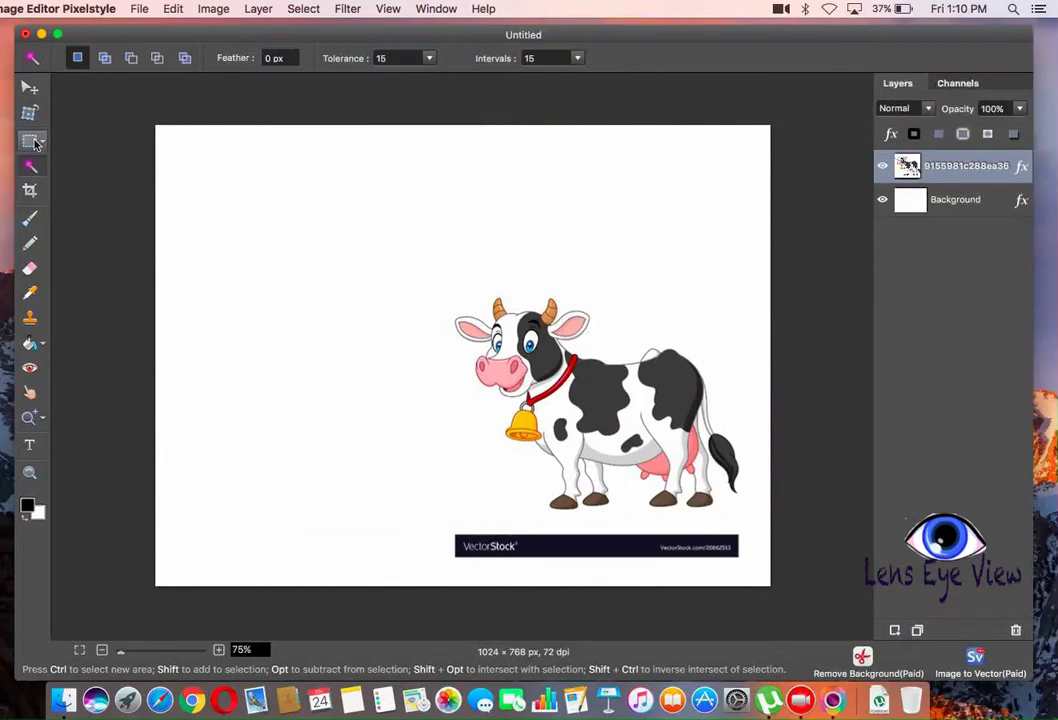
left_click(34, 145)
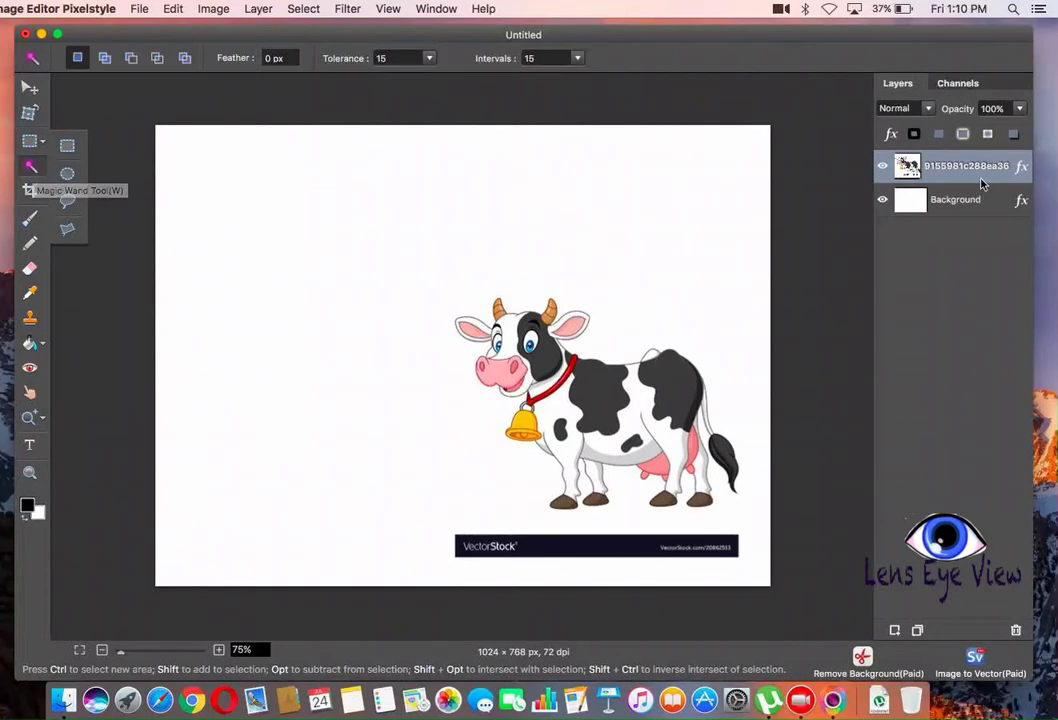
left_click(882, 201)
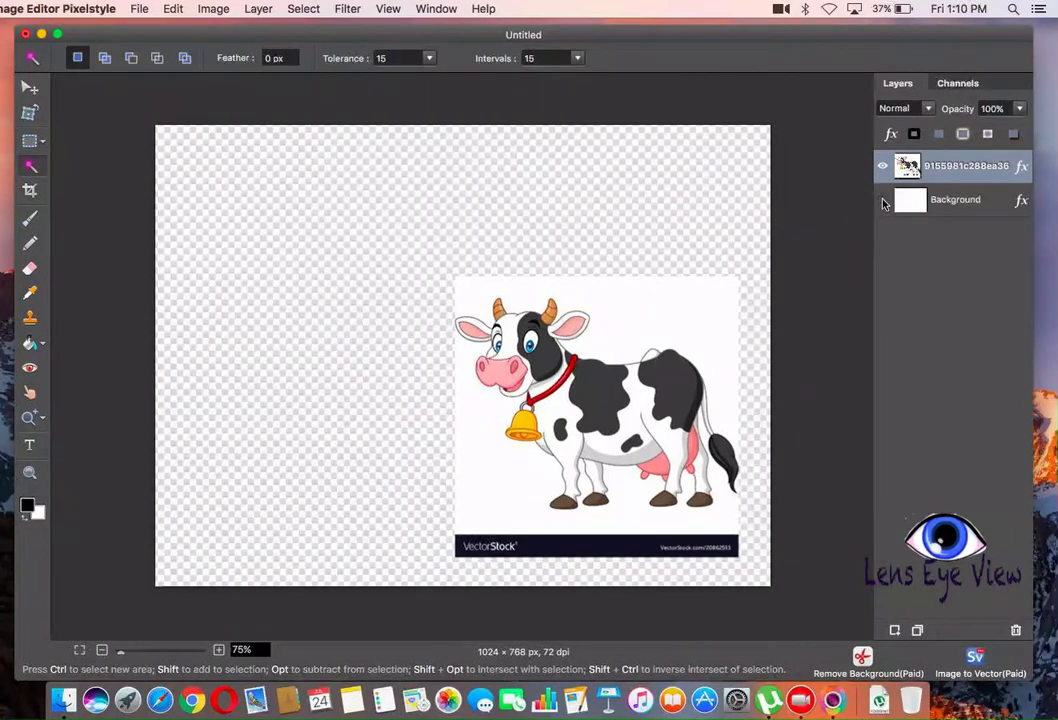
left_click(883, 203)
left_click(883, 203)
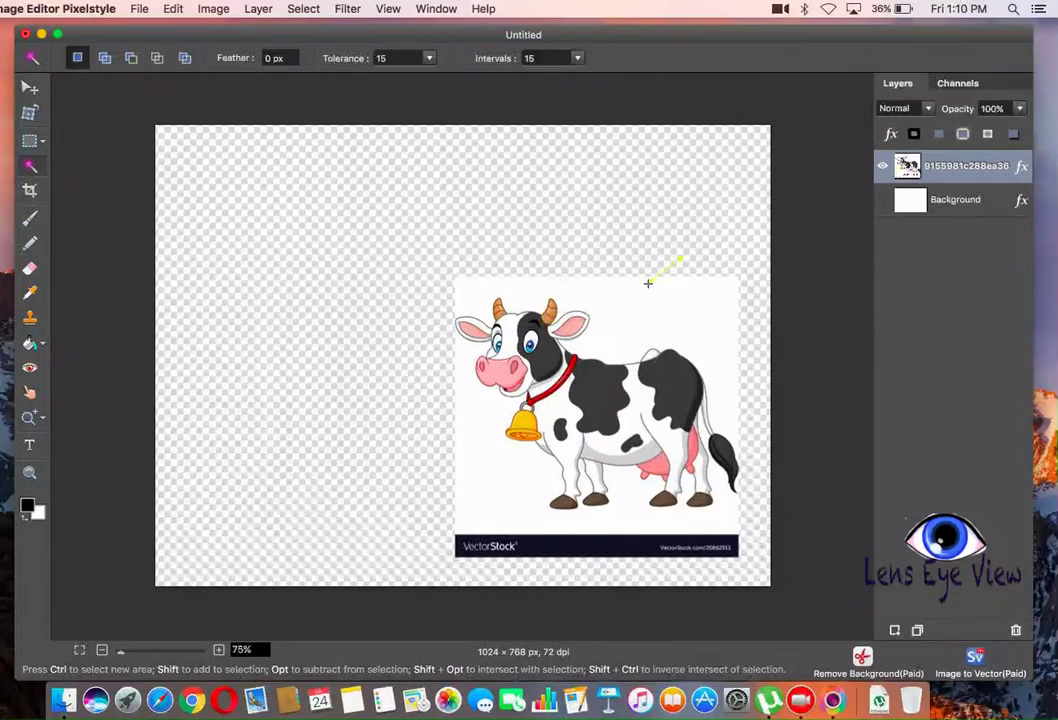
Step: Select the dark VectorStock watermark bar beneath the cow and delete it
left_click(621, 310)
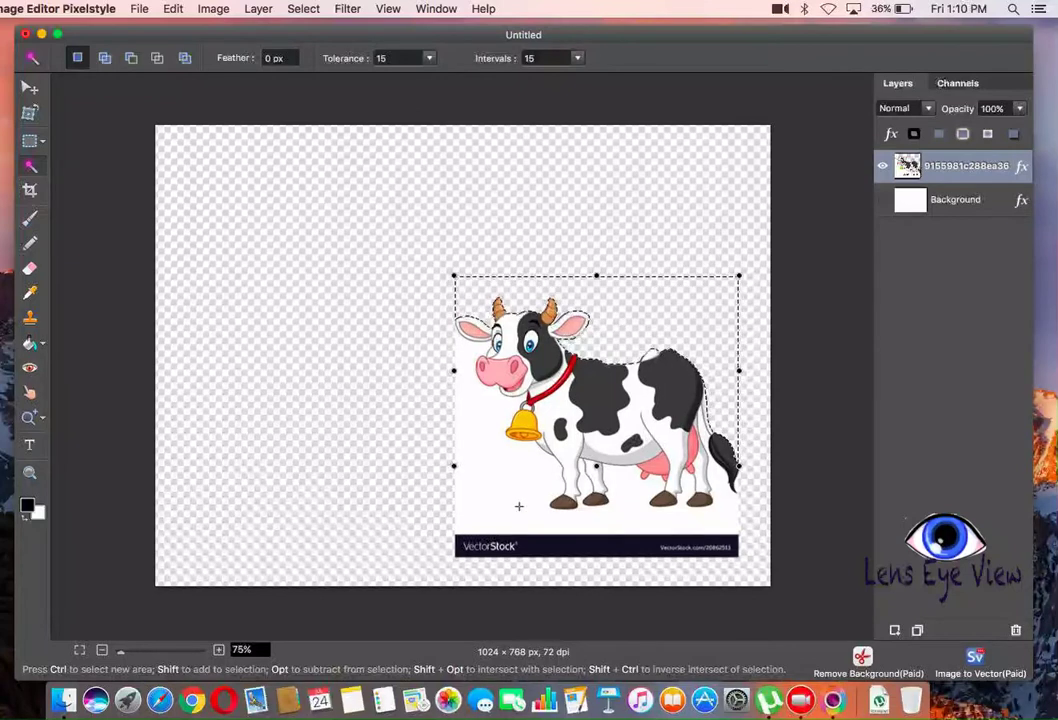
left_click(506, 493)
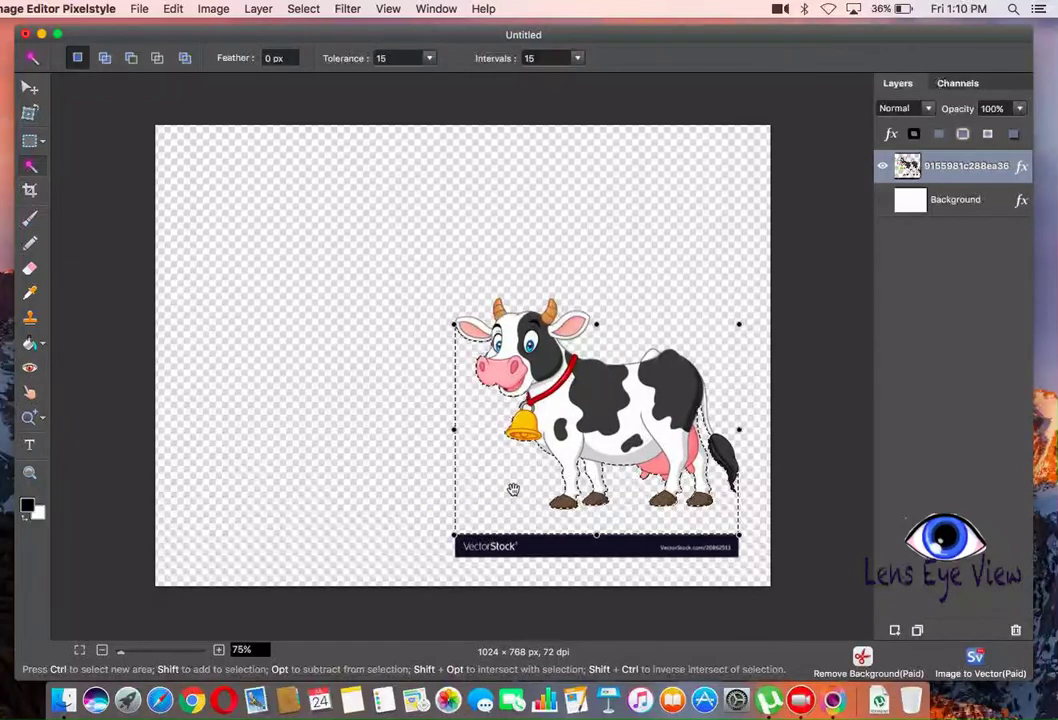
left_click(616, 549)
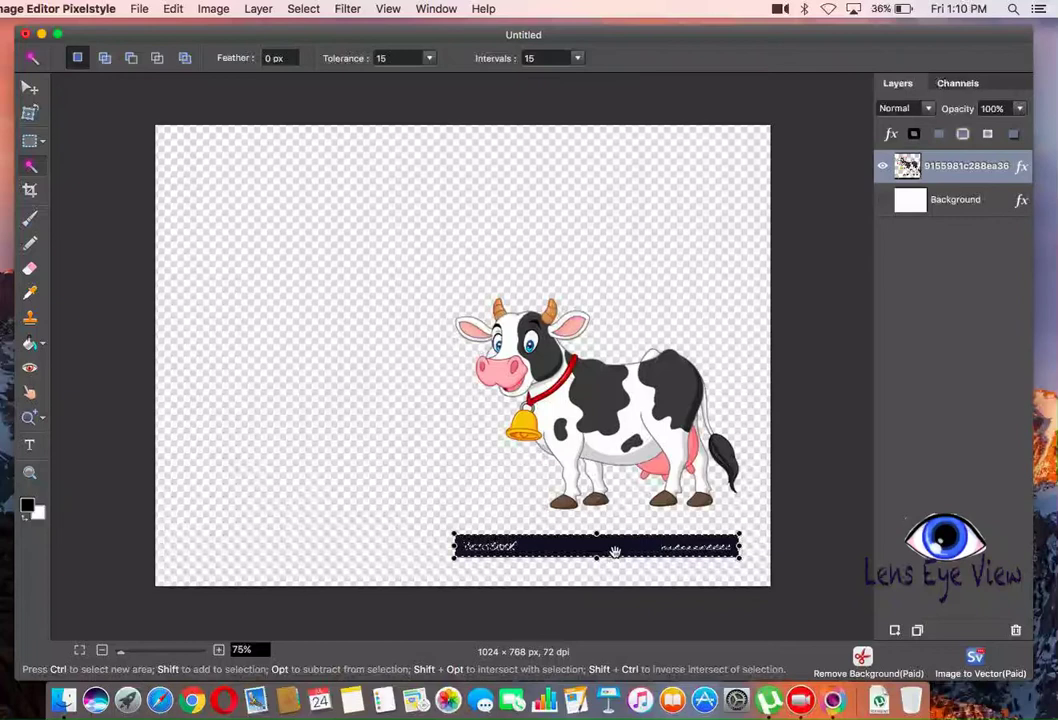
key("Delete")
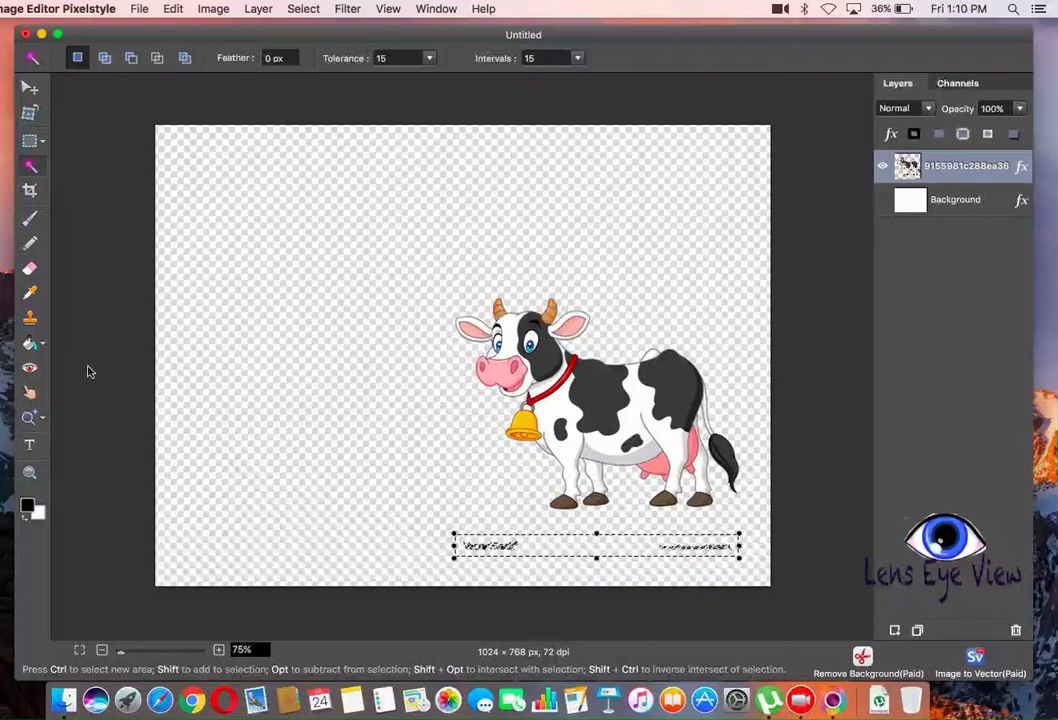
Step: Box-select the leftover watermark text, show Background again and clear the selection
key("m")
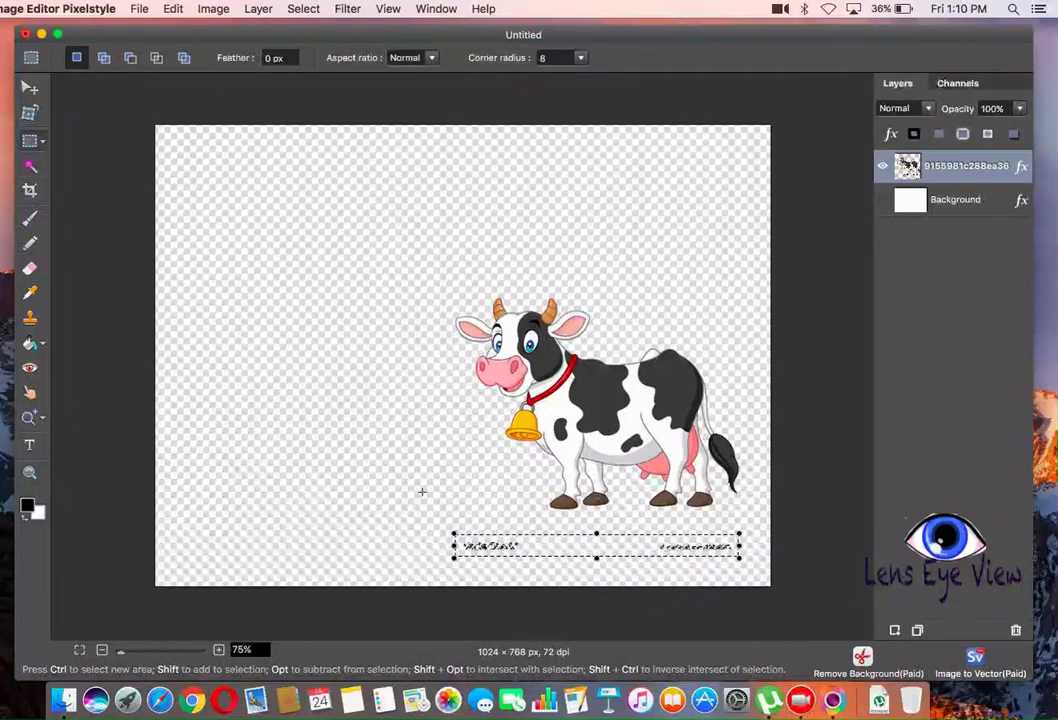
left_click_drag(439, 527, 748, 567)
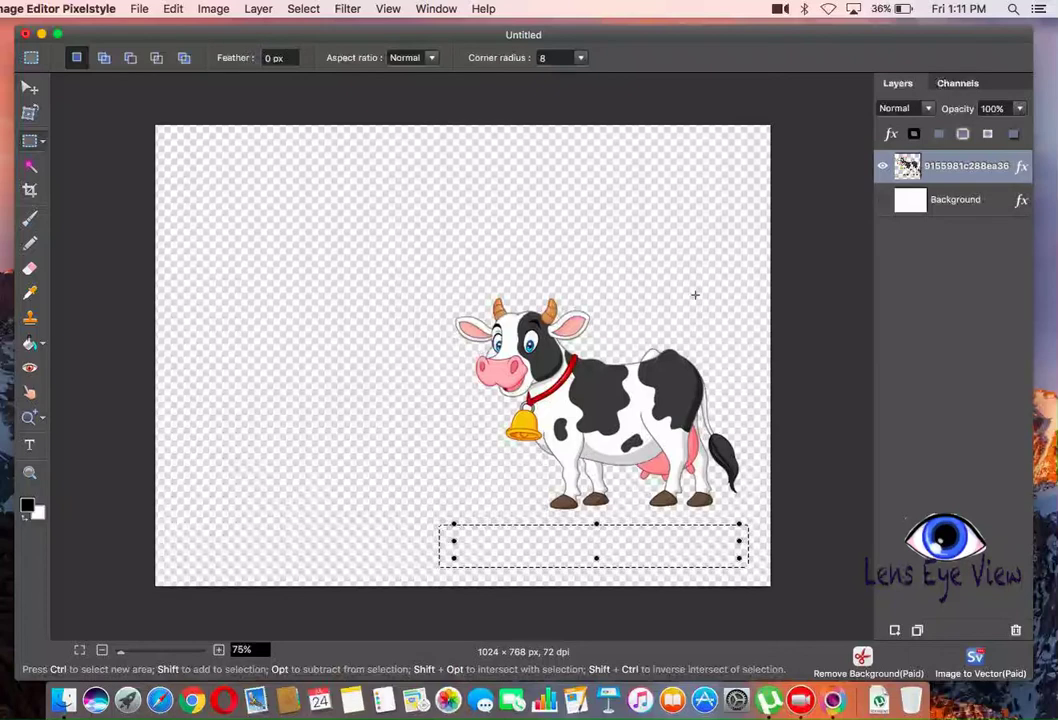
left_click(883, 200)
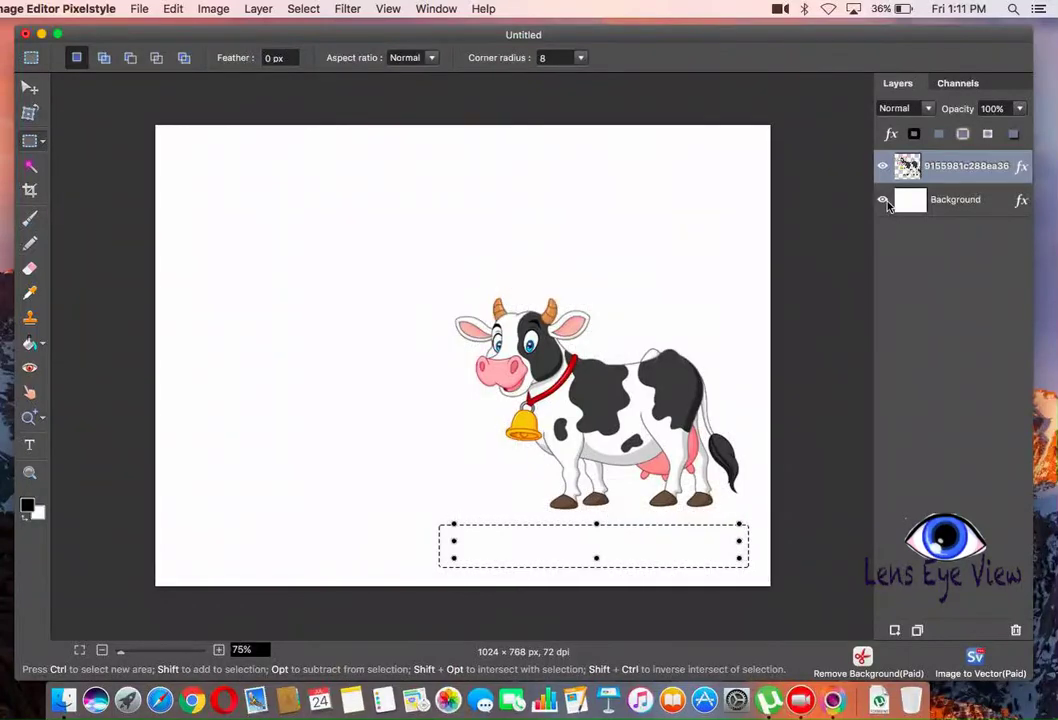
left_click(400, 422)
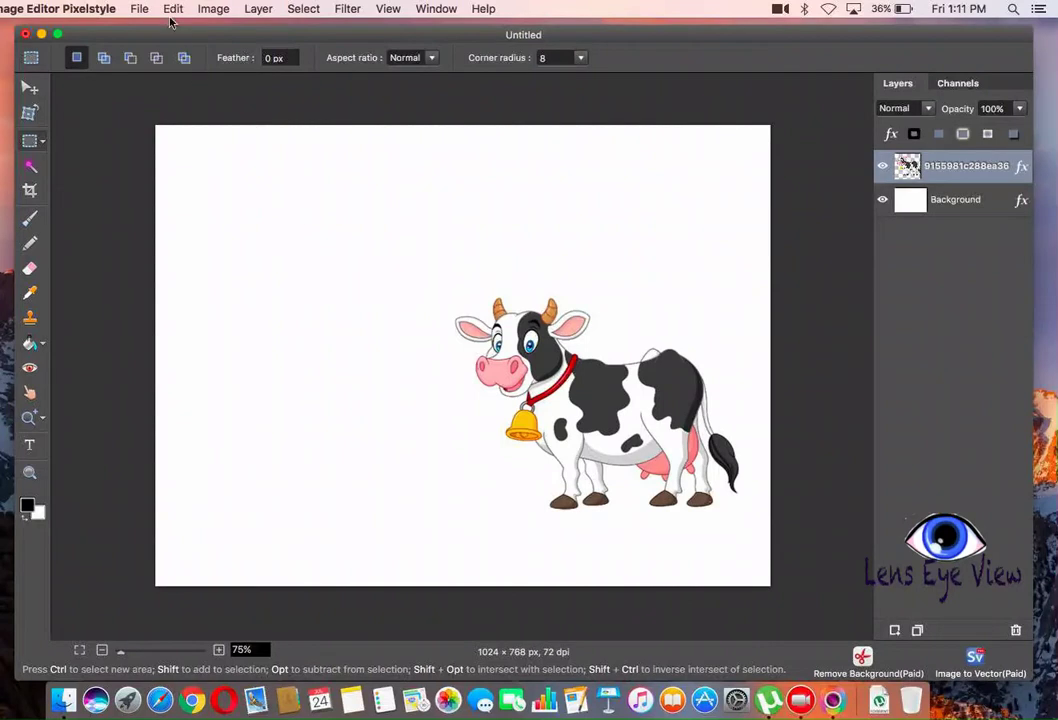
Step: Import grass.png, found by searching 'grass', as a new layer above the cow
left_click(140, 10)
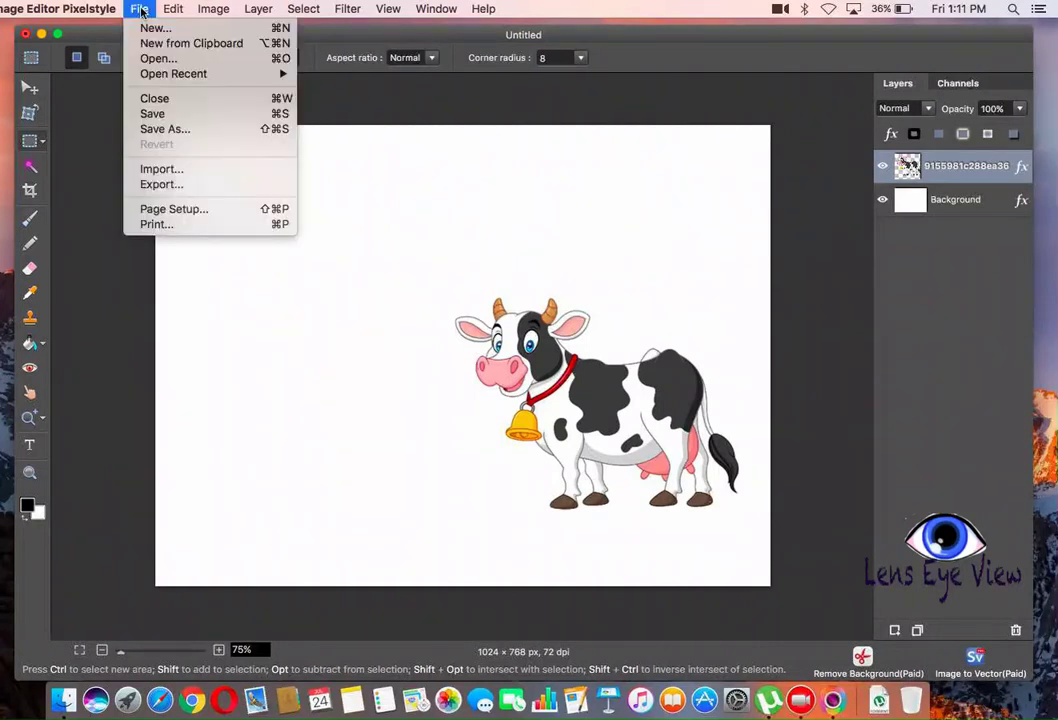
left_click(173, 177)
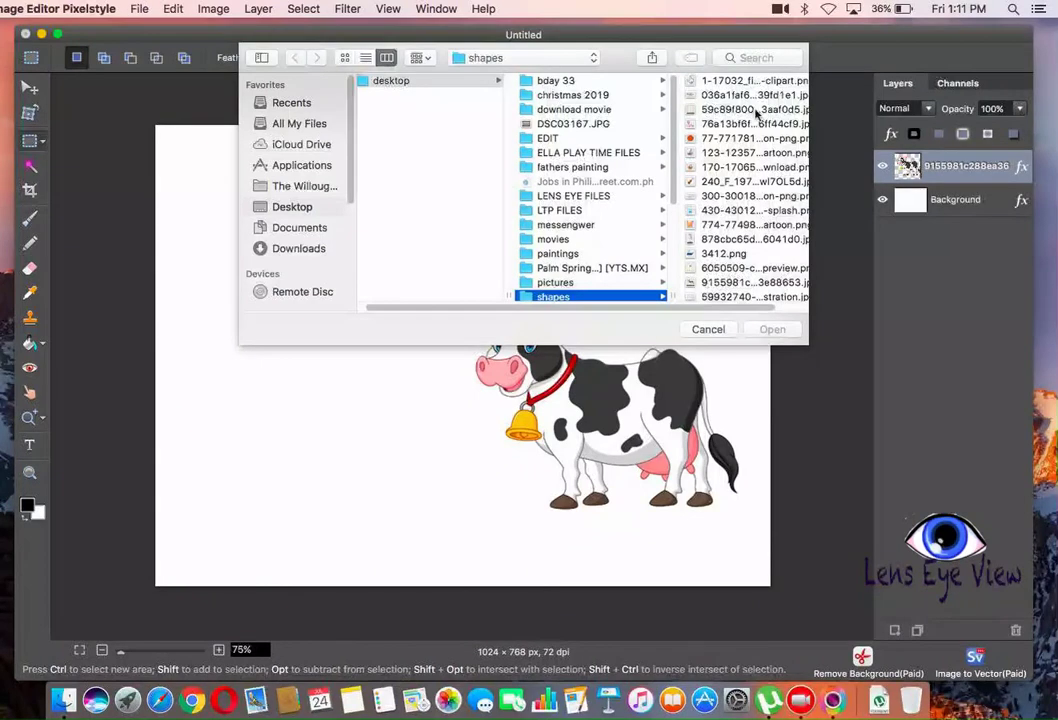
left_click(767, 57)
type("grass")
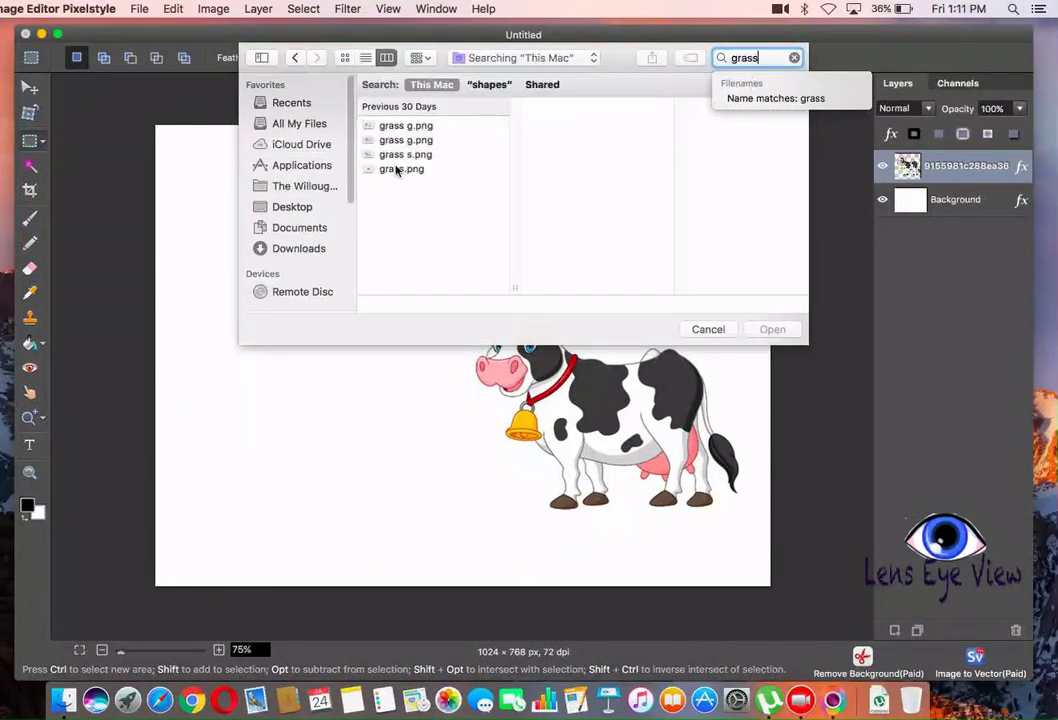
left_click(398, 169)
left_click(772, 331)
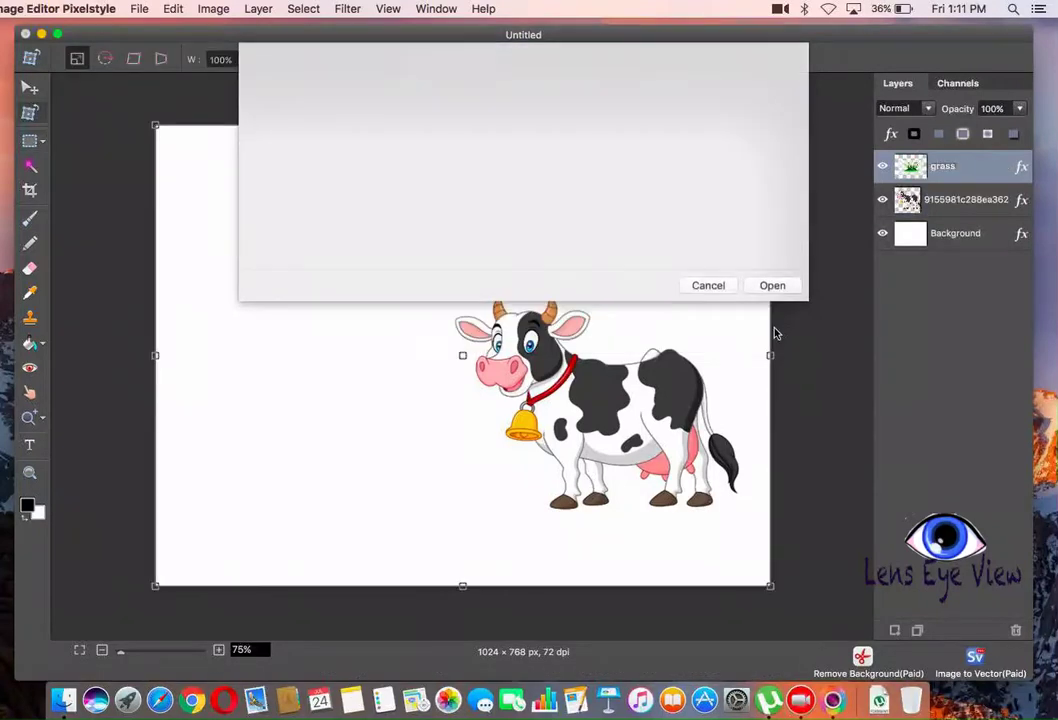
Step: Scale the grass to 51%, set it lower left beside the cow's front legs and commit
left_click_drag(772, 124, 508, 319)
left_click_drag(406, 456, 491, 462)
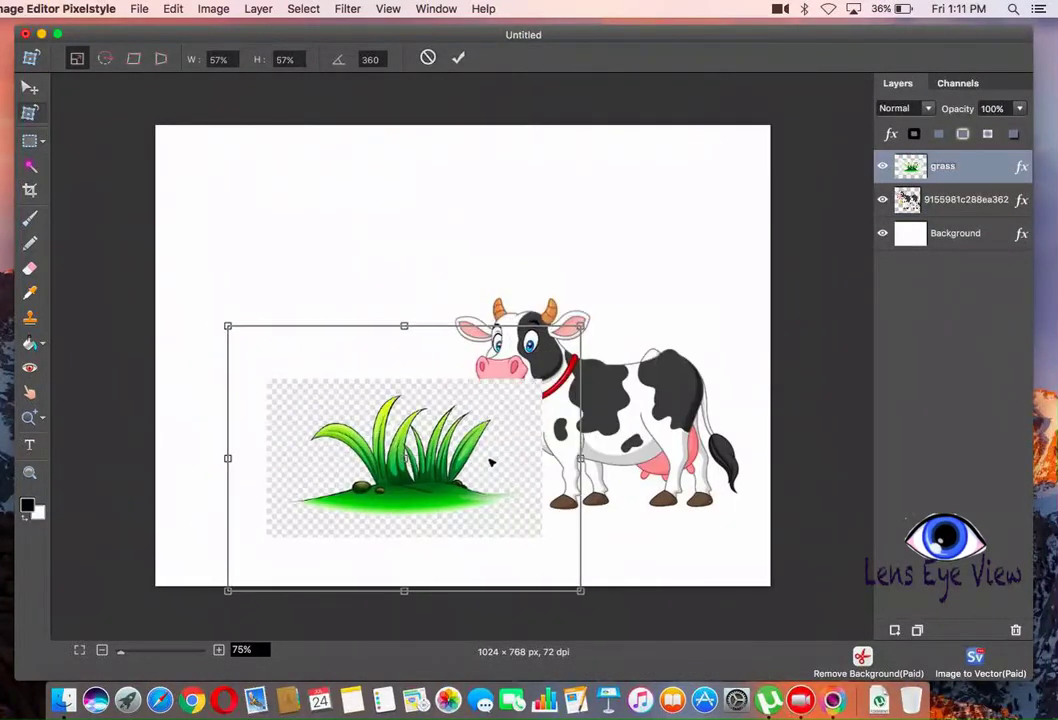
left_click_drag(581, 326, 549, 357)
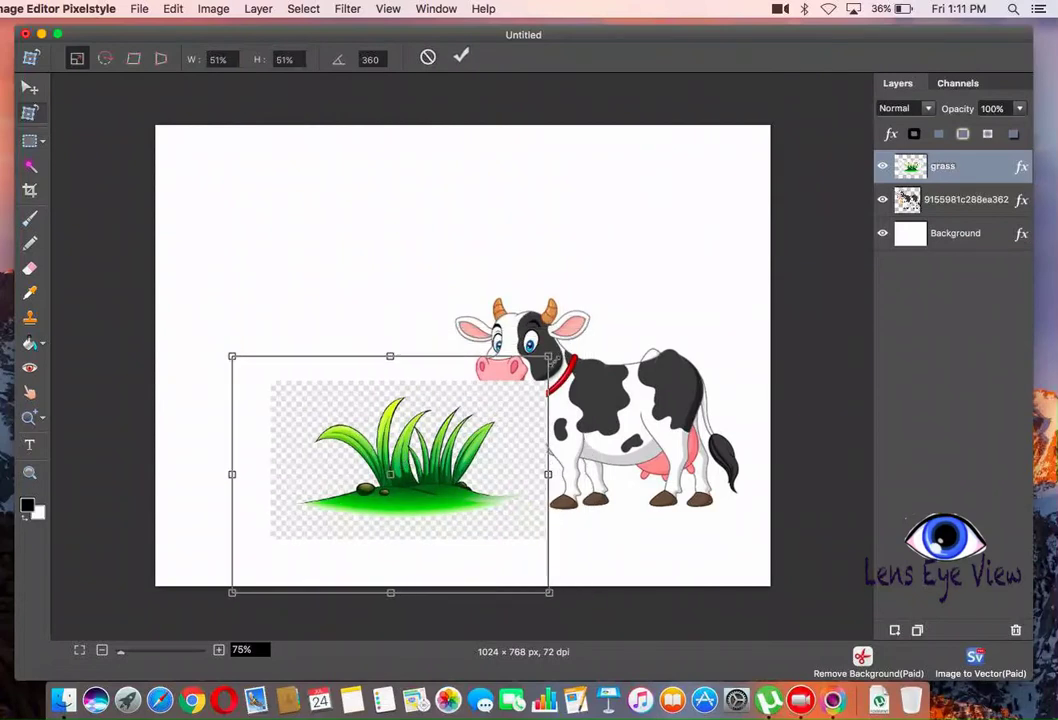
left_click_drag(465, 463, 481, 452)
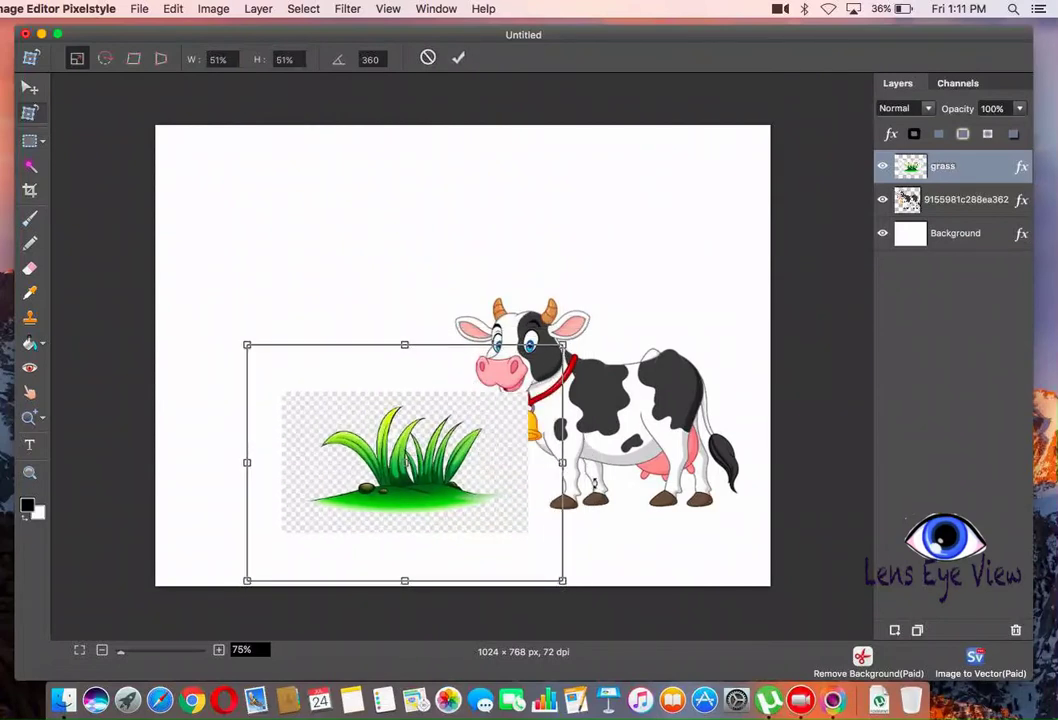
key("Return")
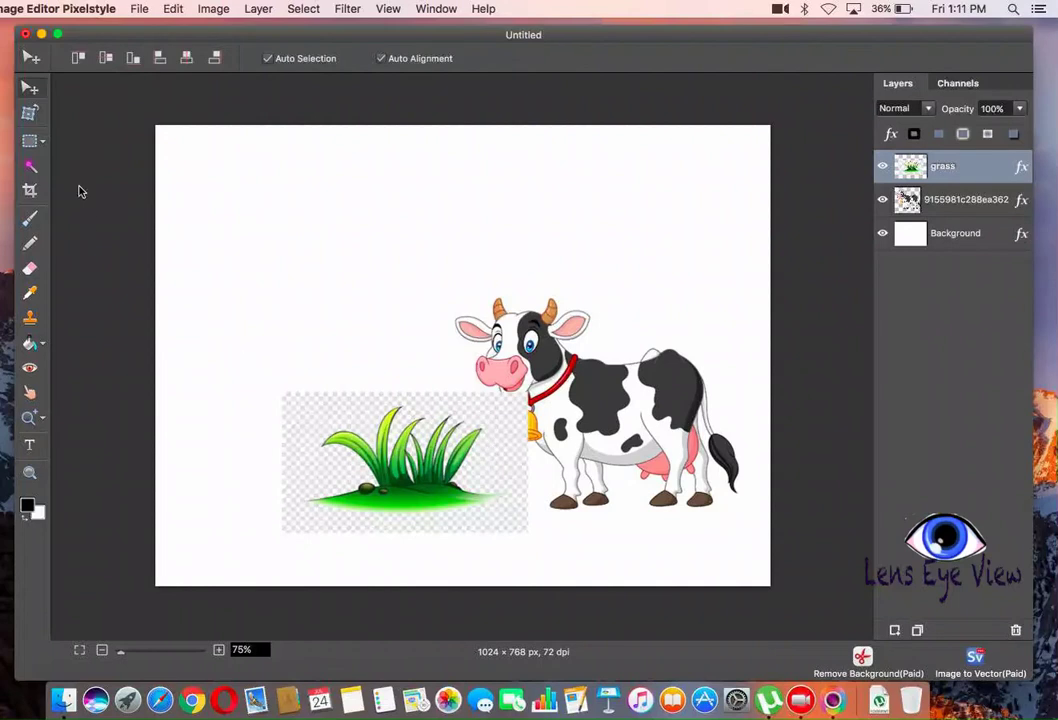
Step: Magic-wand select the checkered backdrop around the grass and delete it
left_click(30, 168)
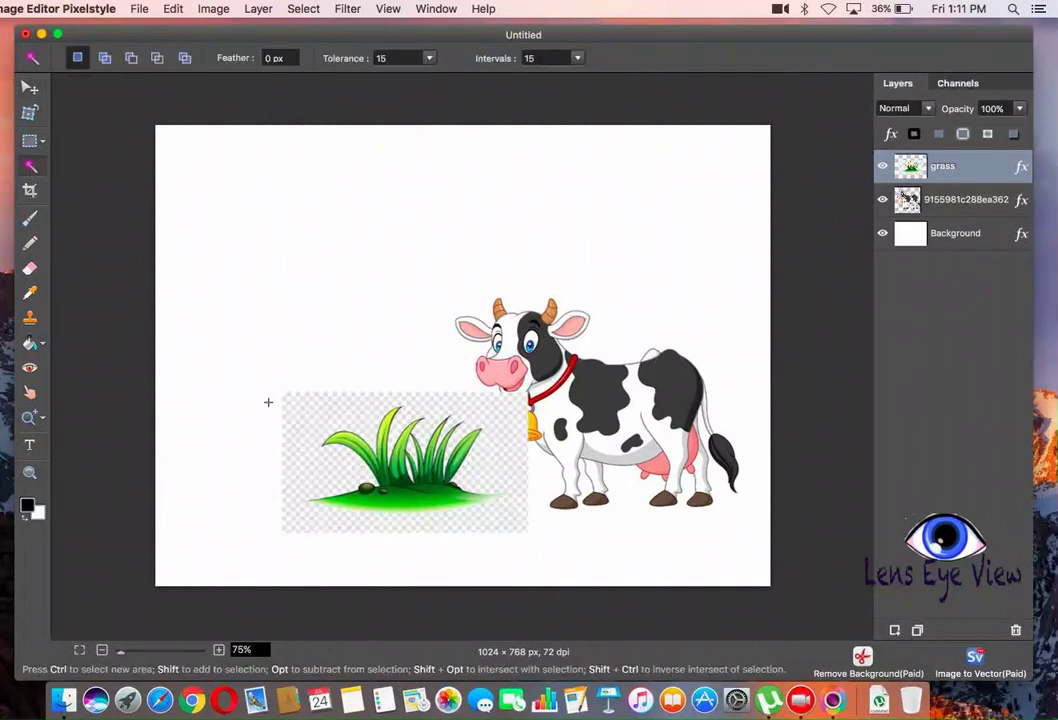
left_click(300, 428)
left_click(383, 457)
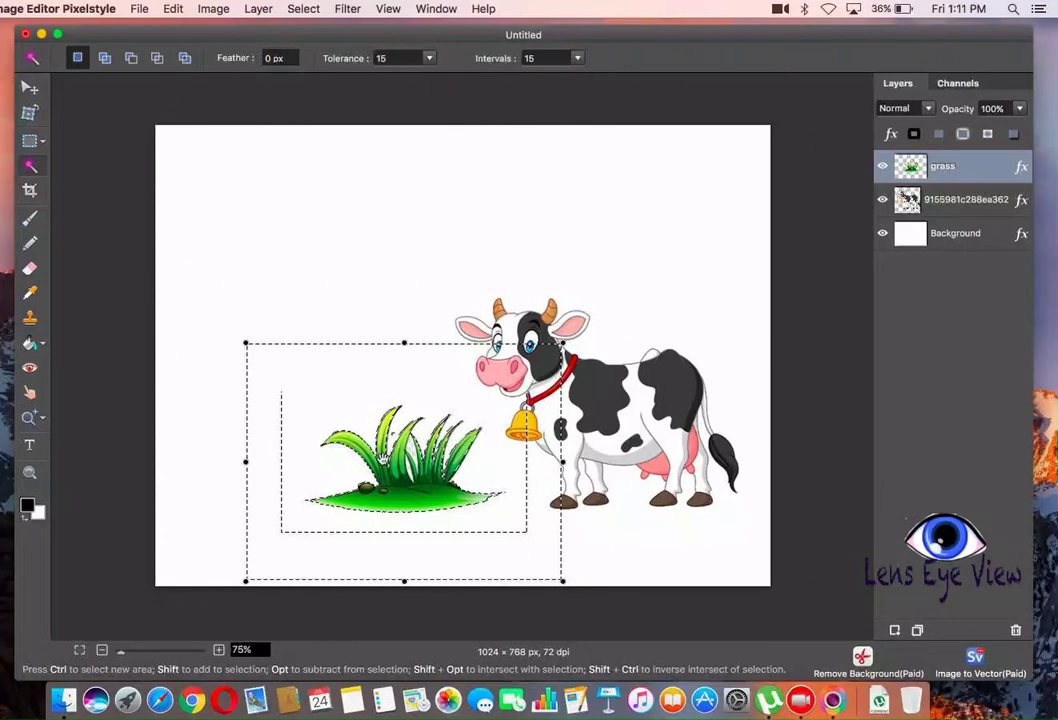
left_click(219, 651)
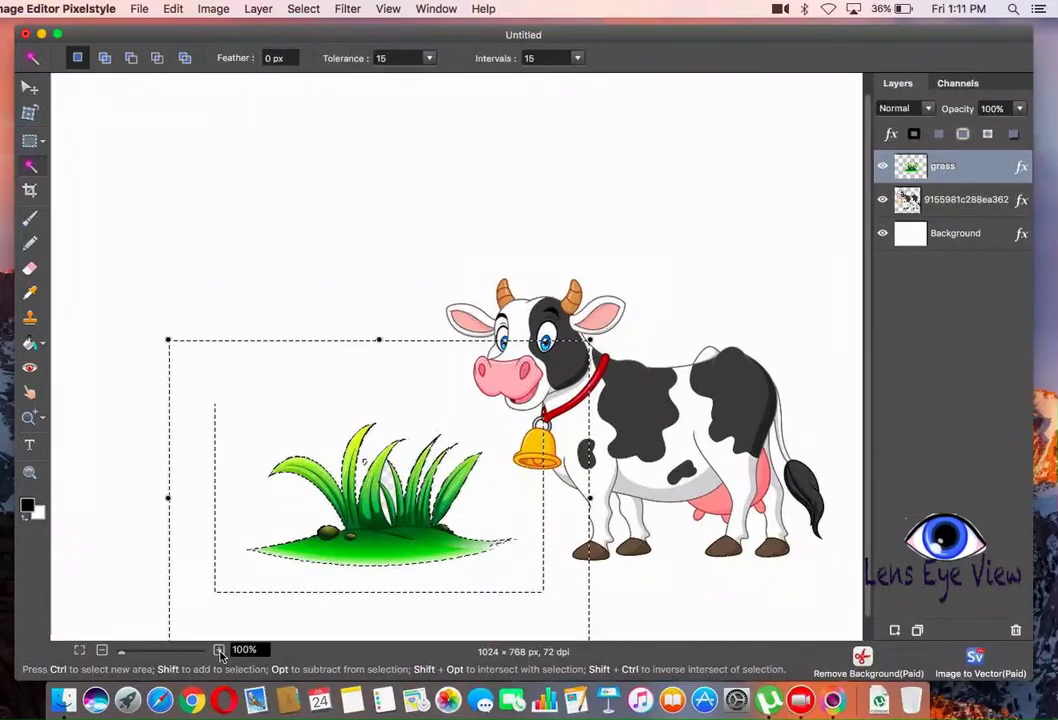
key("ctrl+d")
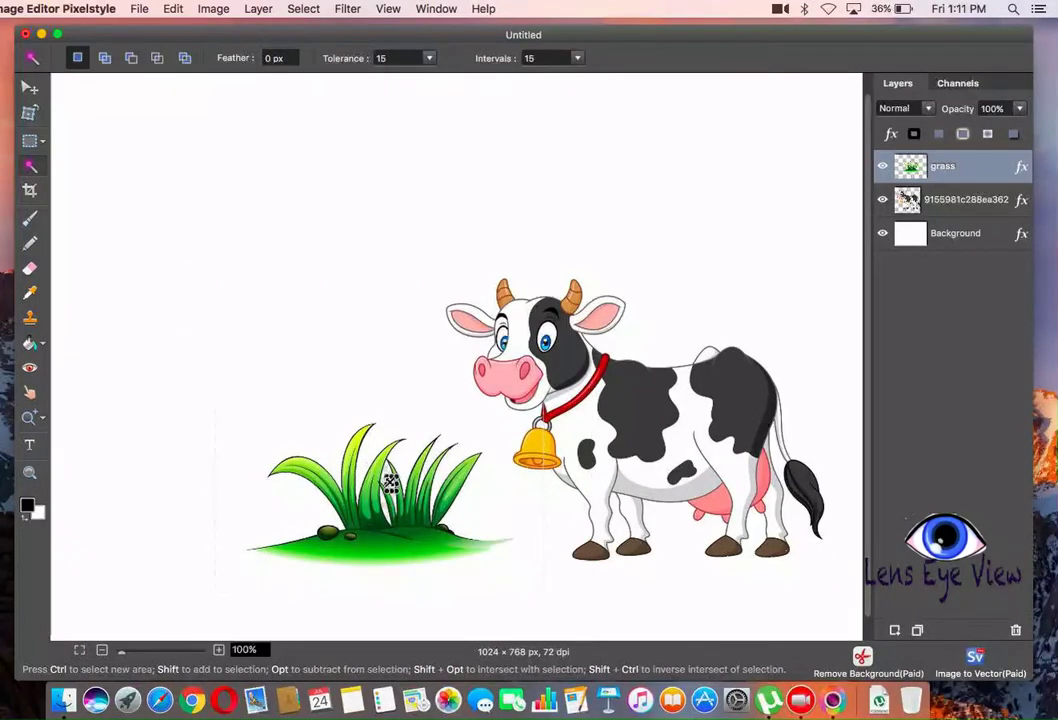
Step: At 150% zoom, select the leftover gaps between grass blades, then zoom back out
left_click(391, 478)
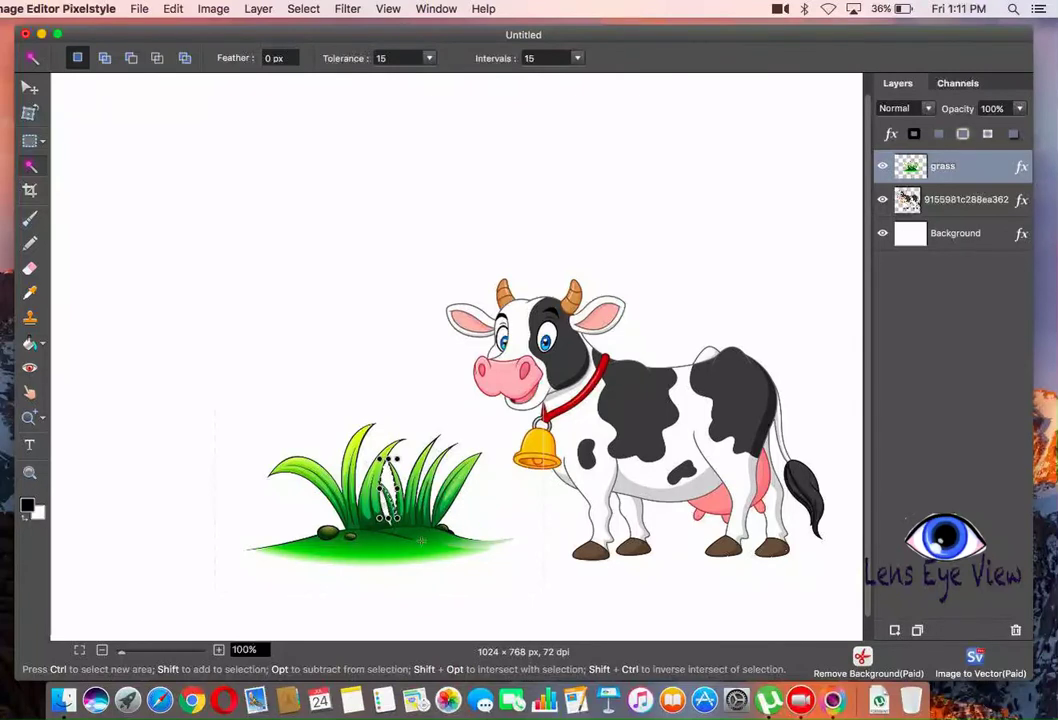
left_click(219, 649)
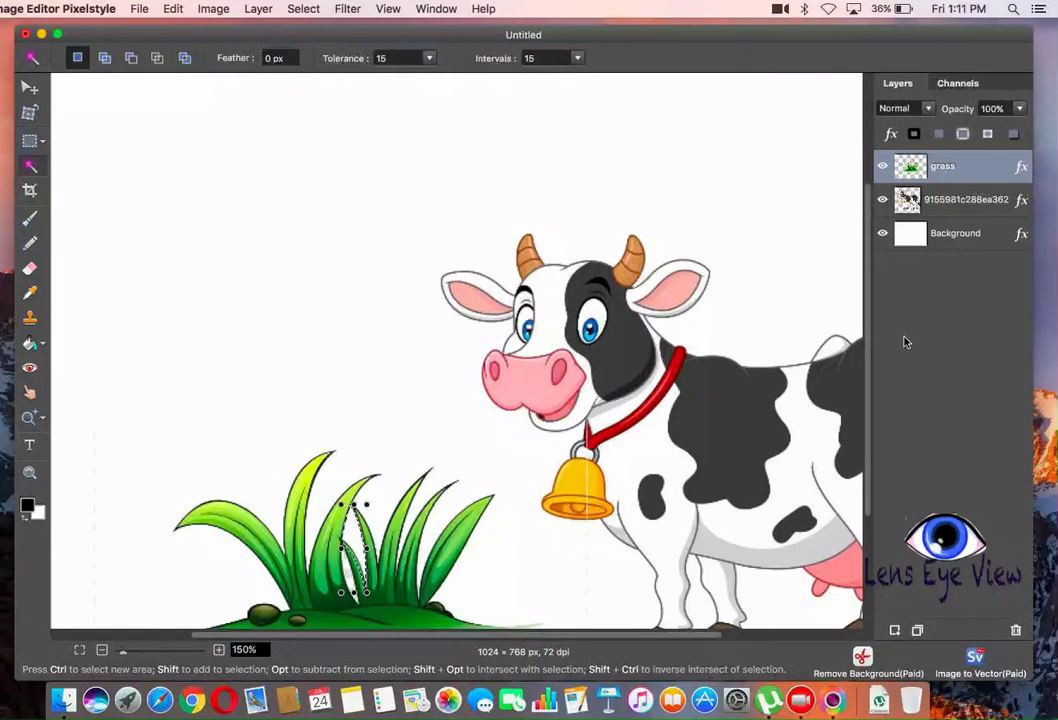
left_click_drag(866, 297, 866, 372)
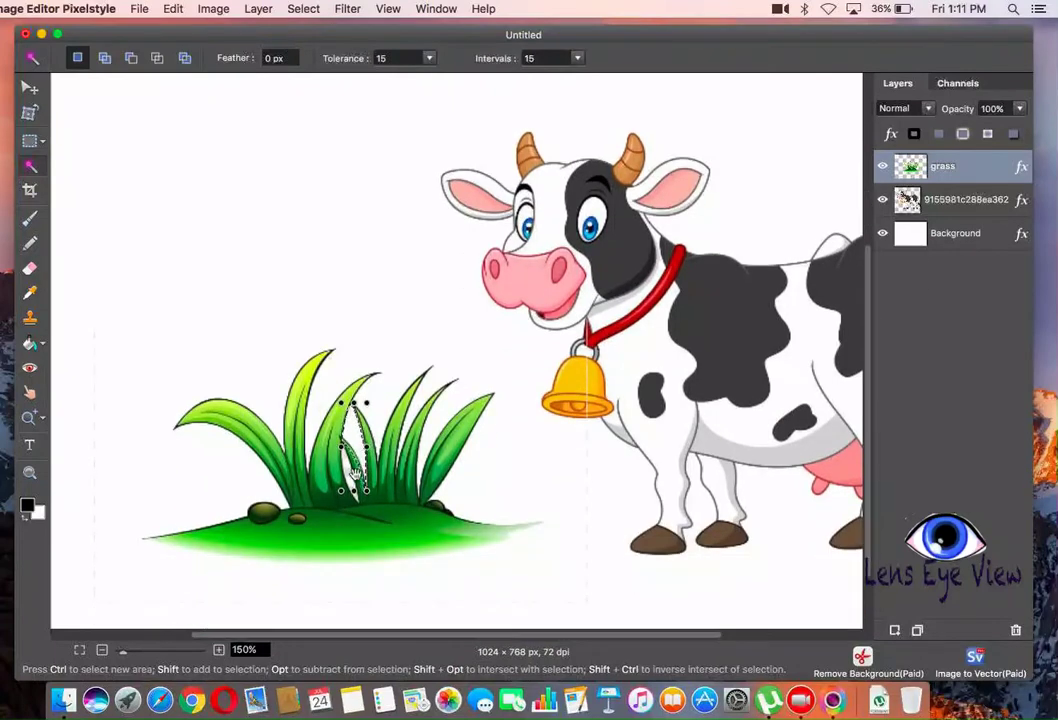
left_click(347, 471)
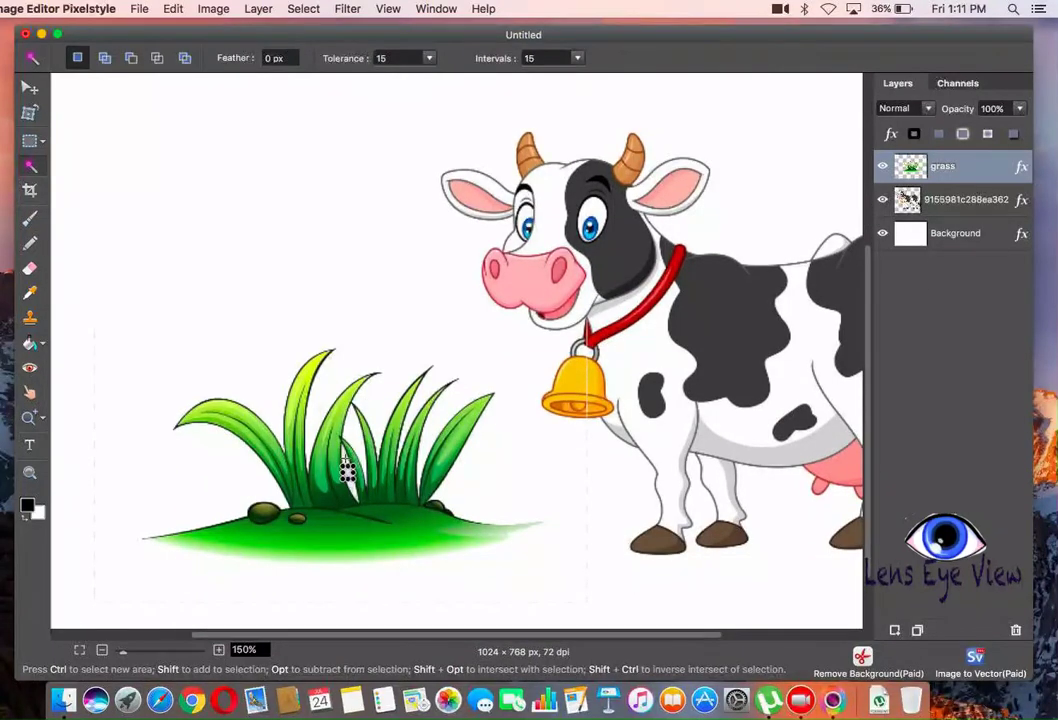
left_click(347, 471)
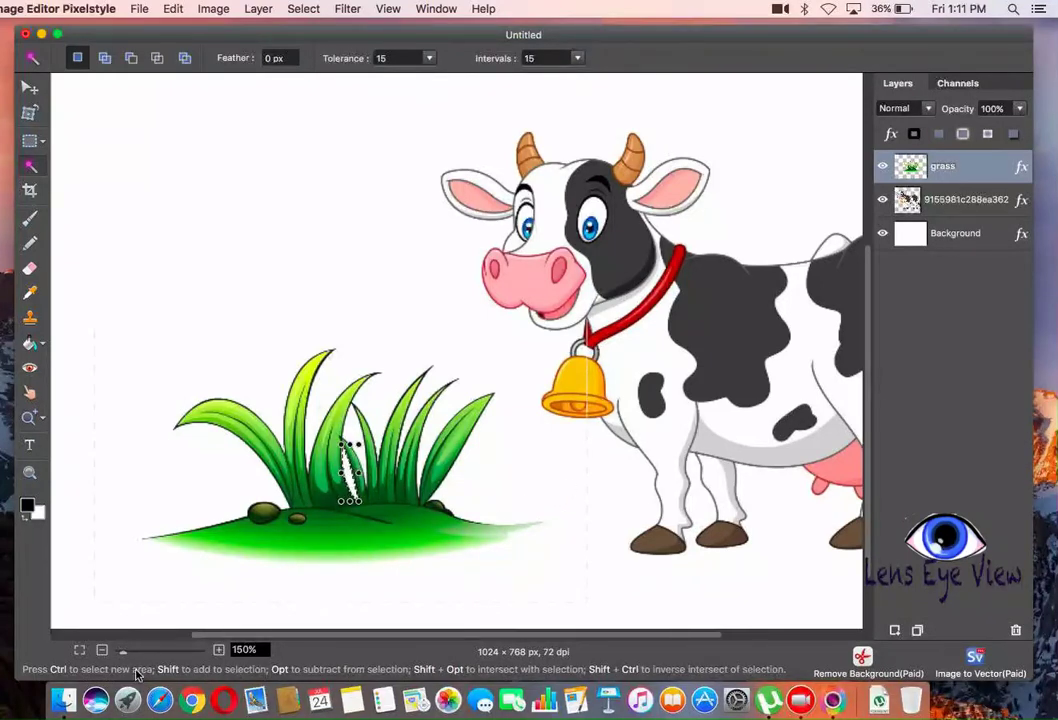
key("super+minus")
key("super+minus")
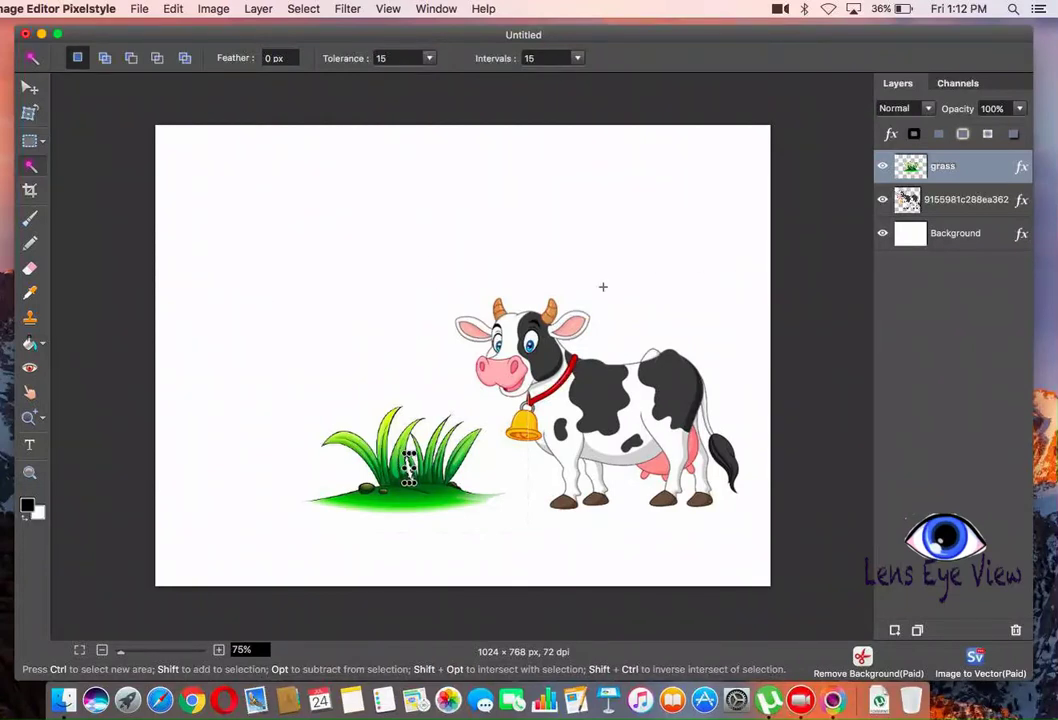
Step: Clear the grass selection and import the butterfly cartoon PNG from the shapes folder
left_click(30, 142)
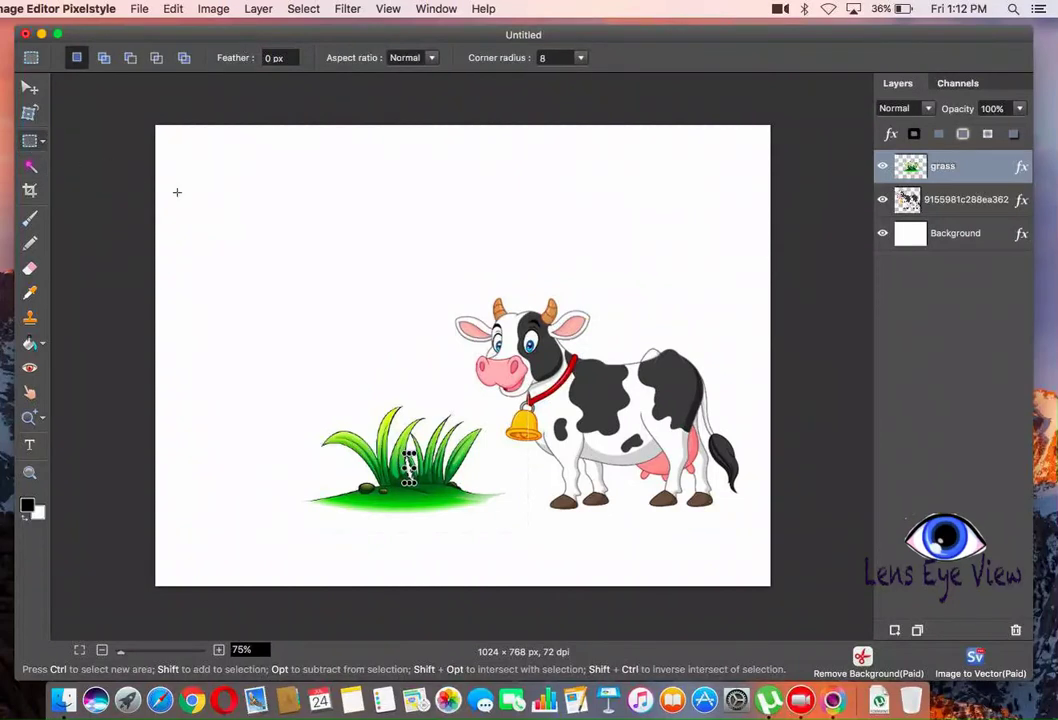
left_click(273, 232)
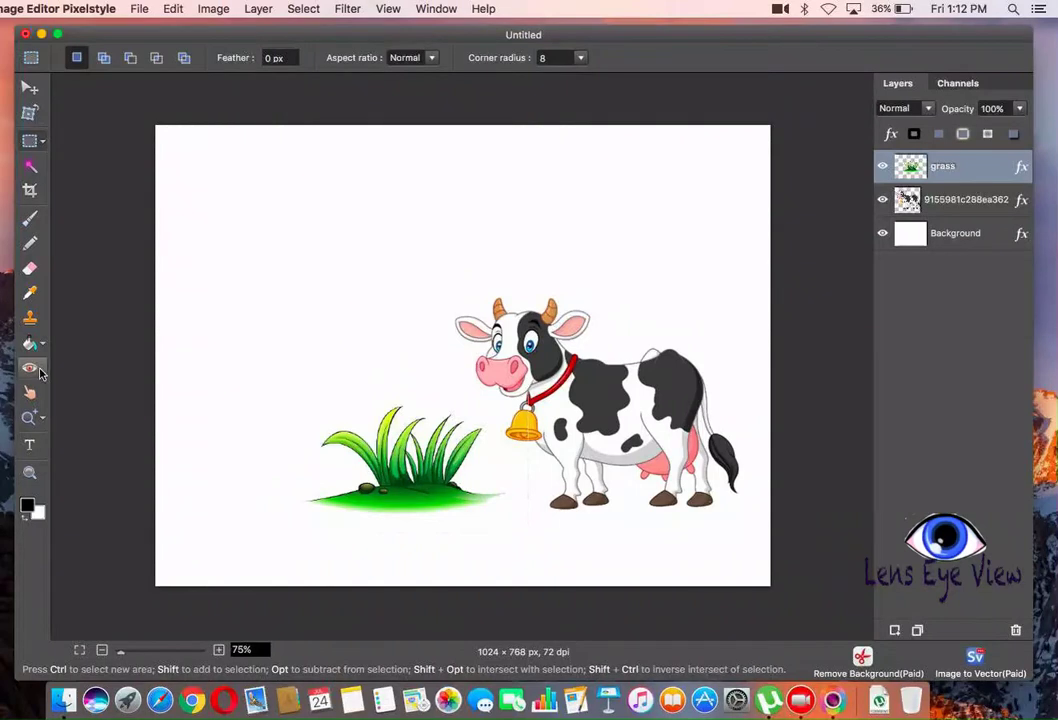
left_click(140, 10)
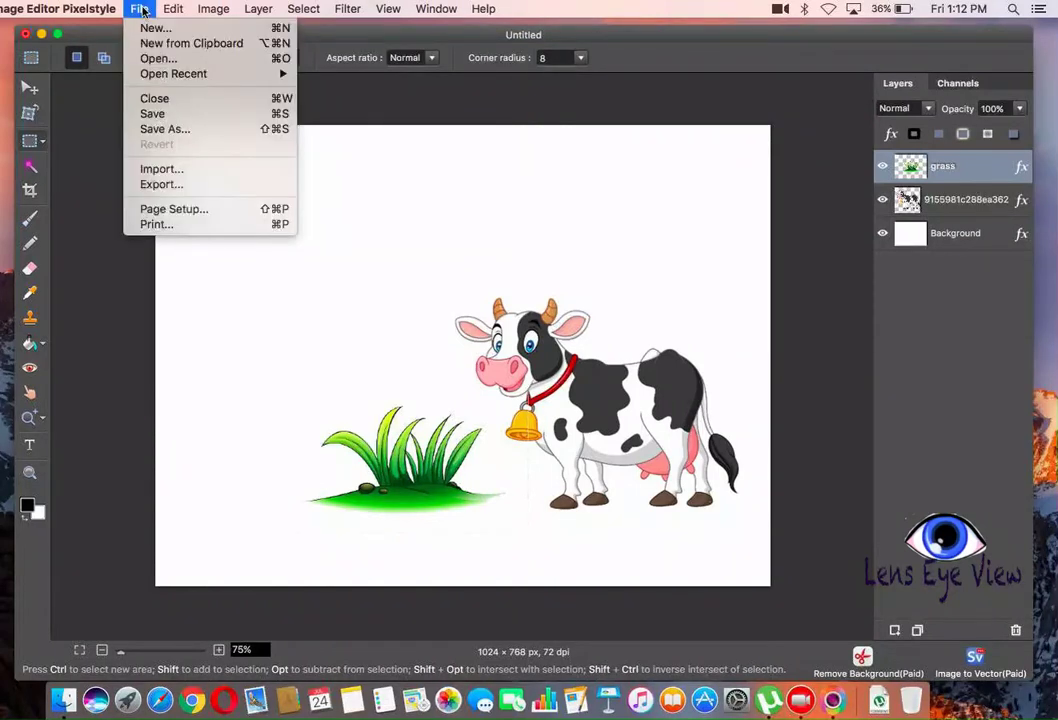
left_click(160, 170)
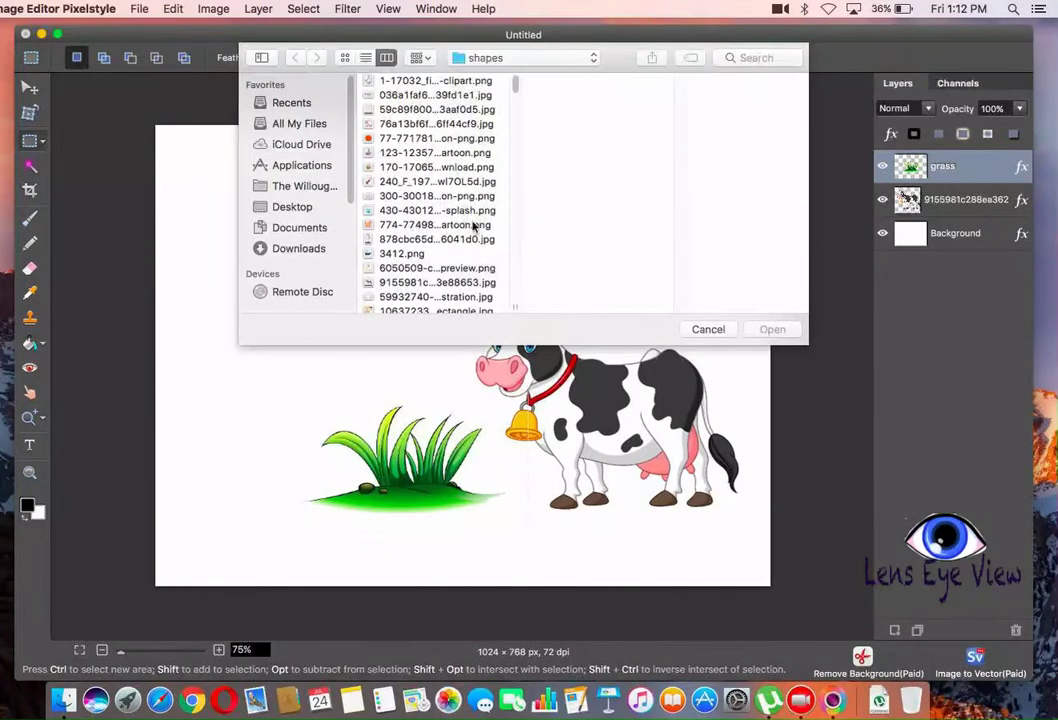
left_click(401, 226)
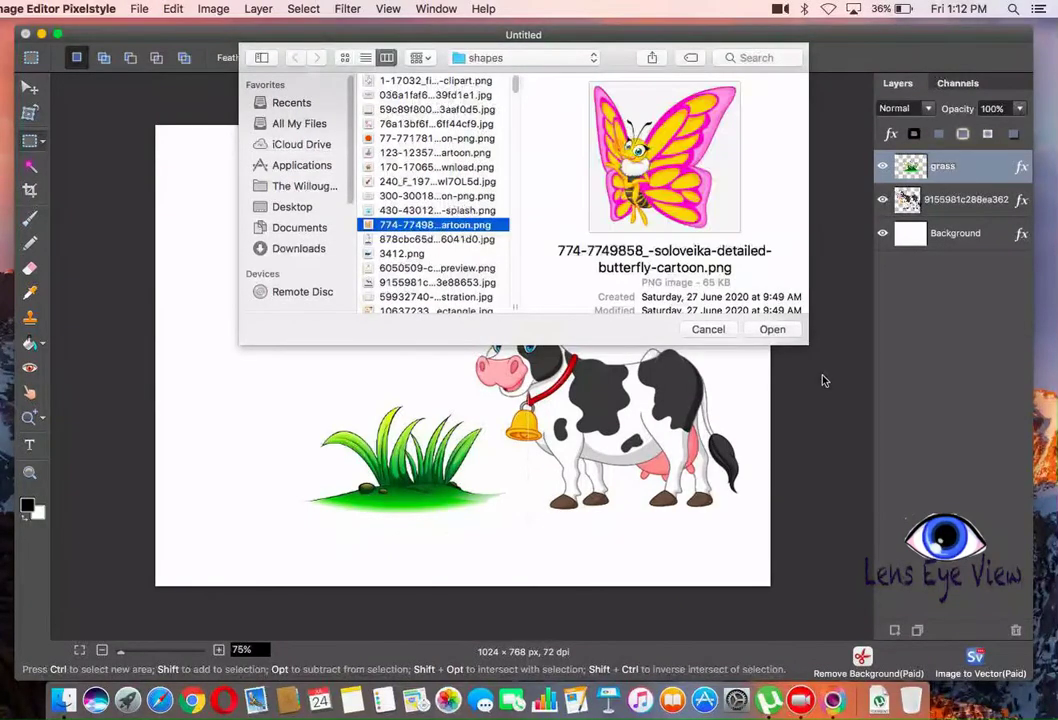
left_click(776, 330)
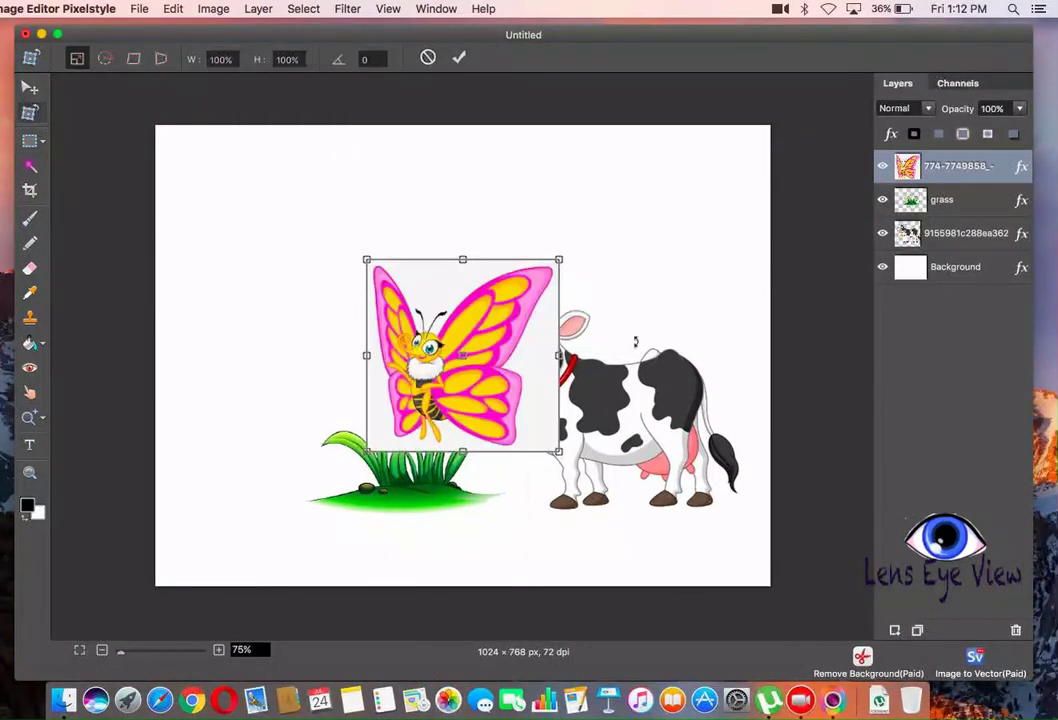
Step: Flip the butterfly, shrink it to 52% × 55%, rotate it to 206° and place it above the grass
left_click_drag(561, 355, 191, 343)
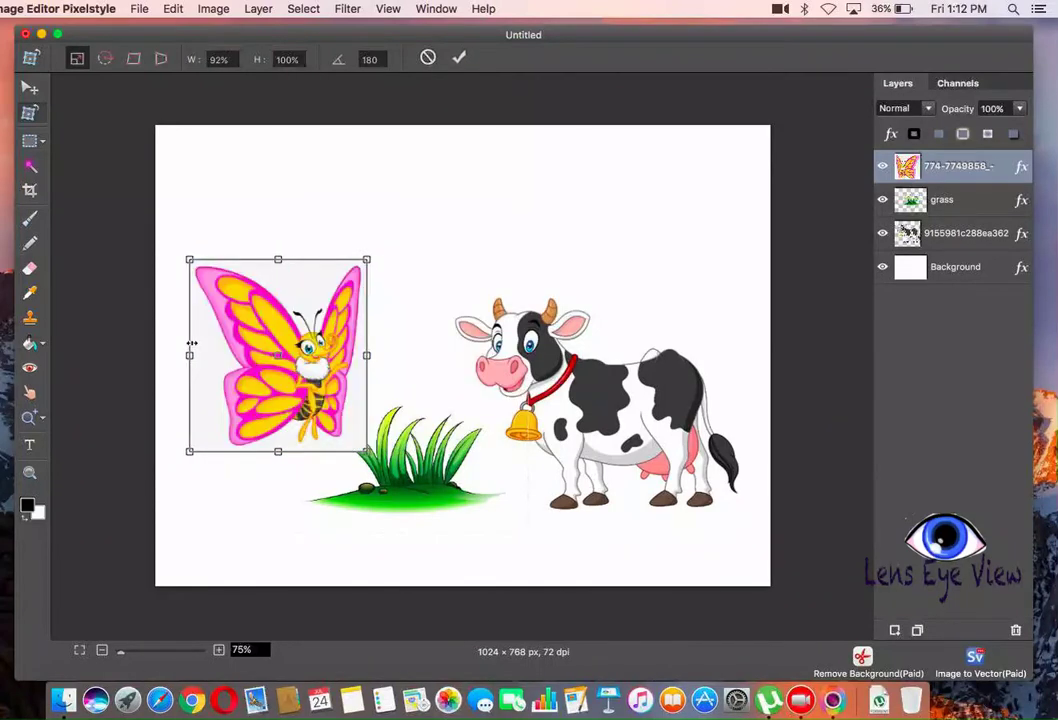
left_click_drag(403, 226, 438, 307)
mouse_move(355, 347)
left_mouse_down()
mouse_move(418, 305)
mouse_move(321, 366)
mouse_move(362, 371)
left_mouse_up()
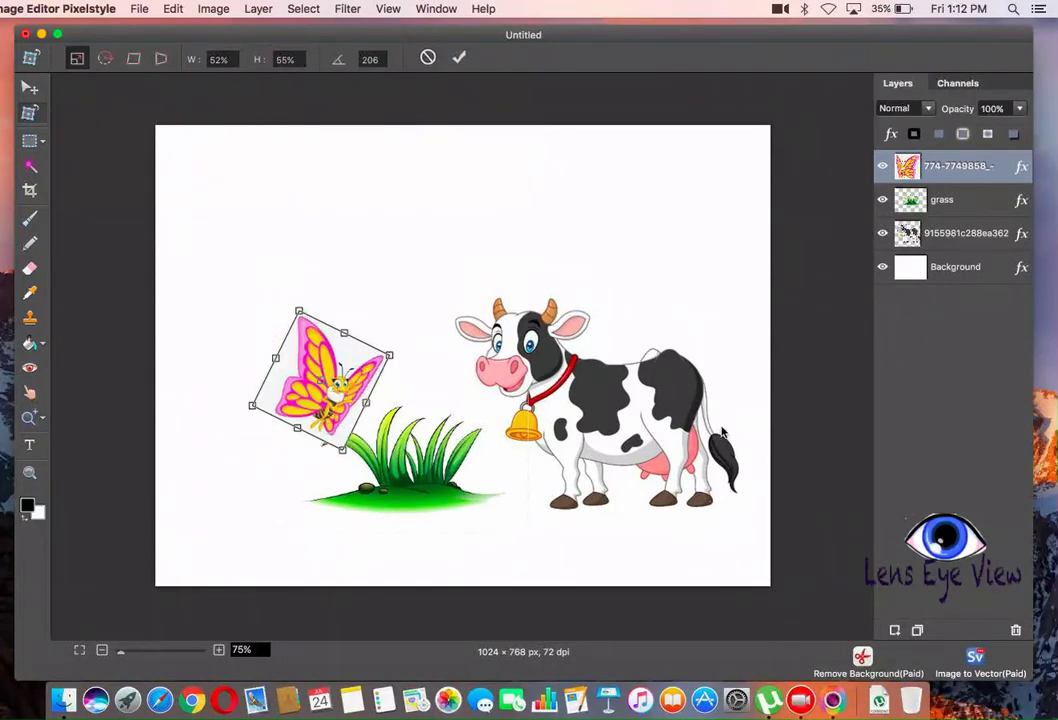
key("Return")
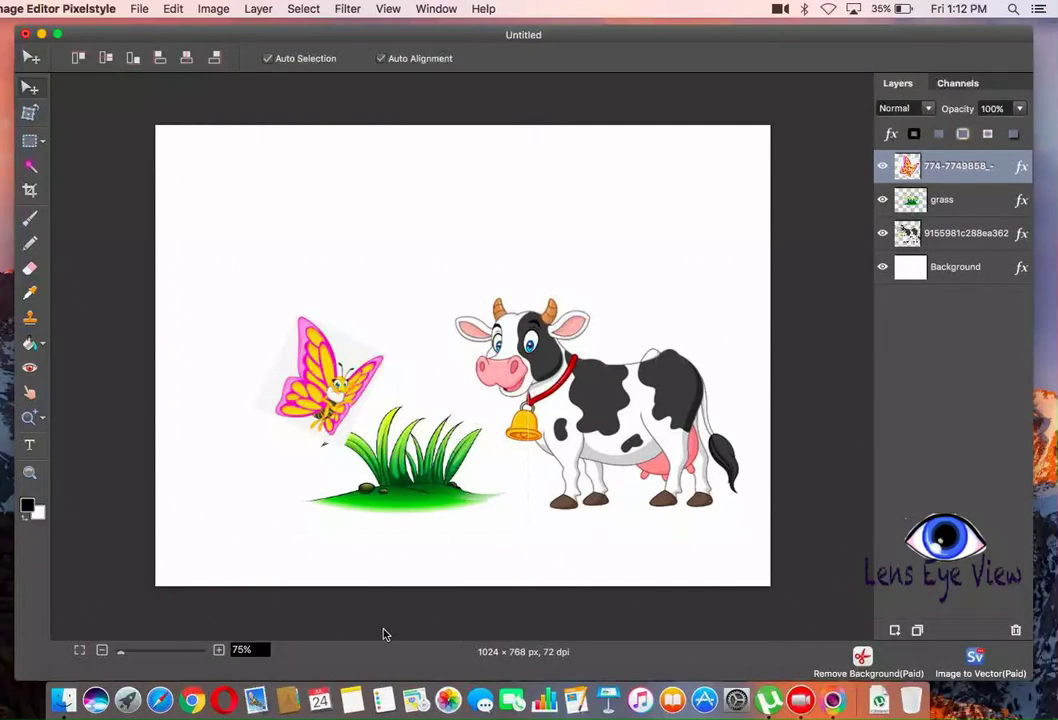
Step: Zoom to 150%, magic-wand the pale backdrop behind the butterfly and delete it
left_click(219, 650)
left_click(219, 650)
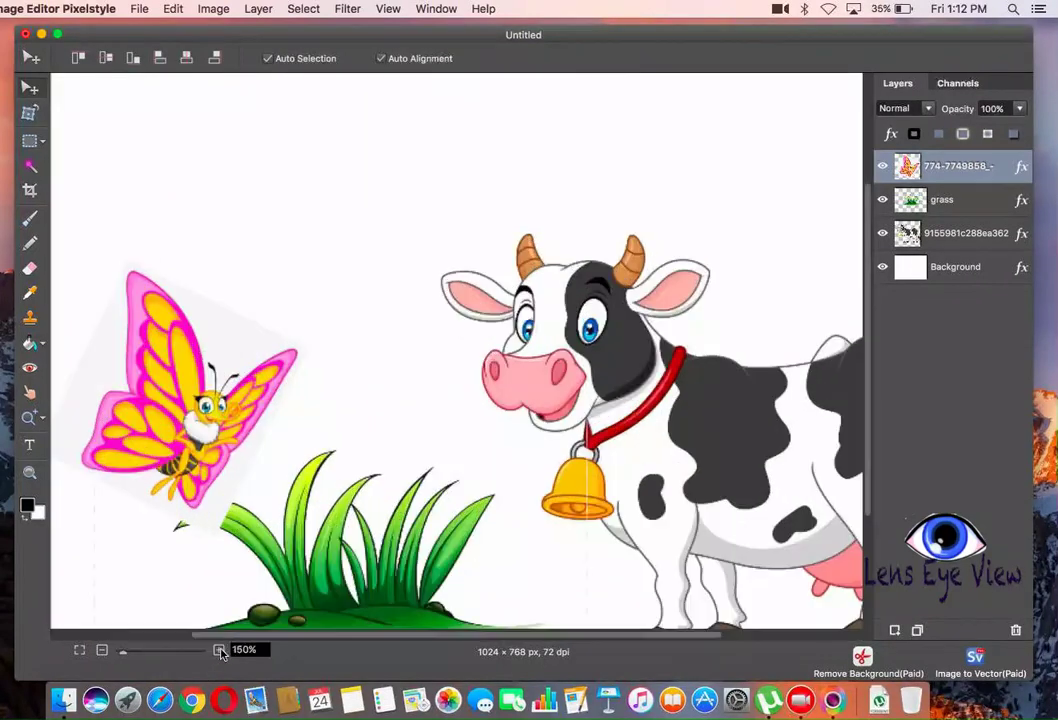
scroll(209, 522, "left", 5)
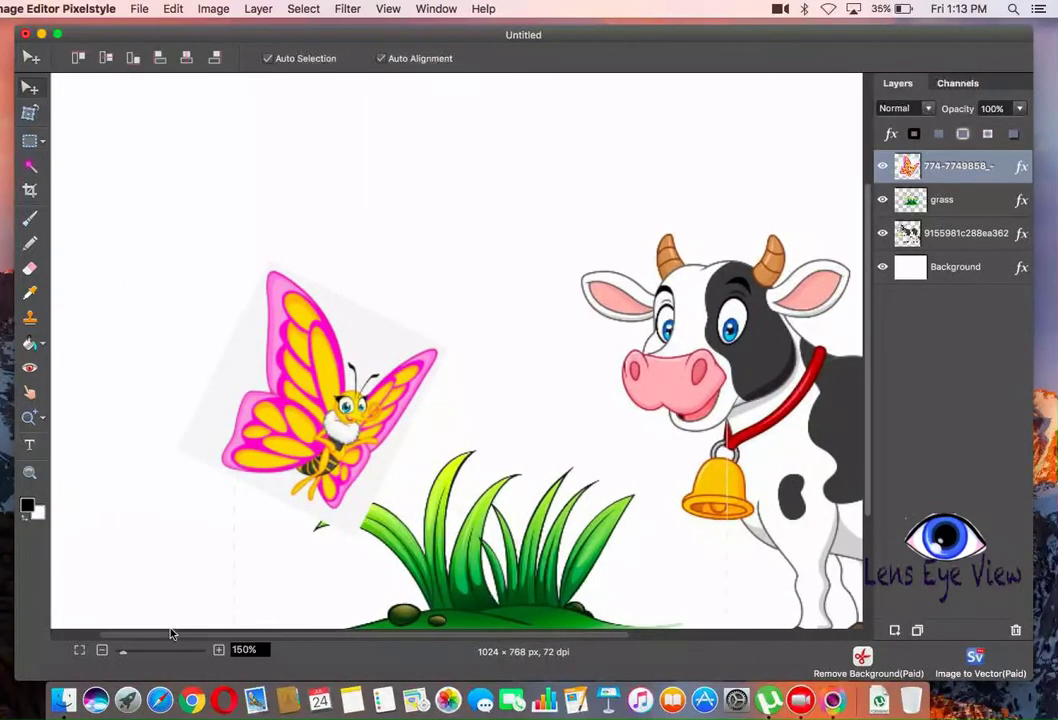
left_click(30, 166)
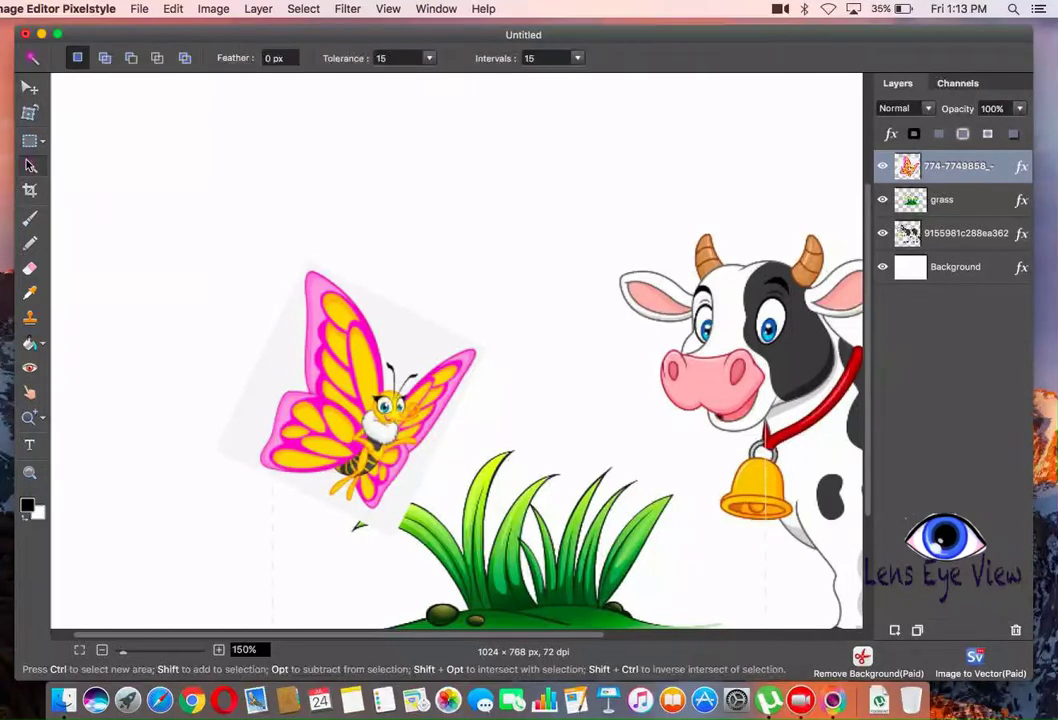
left_click(395, 321)
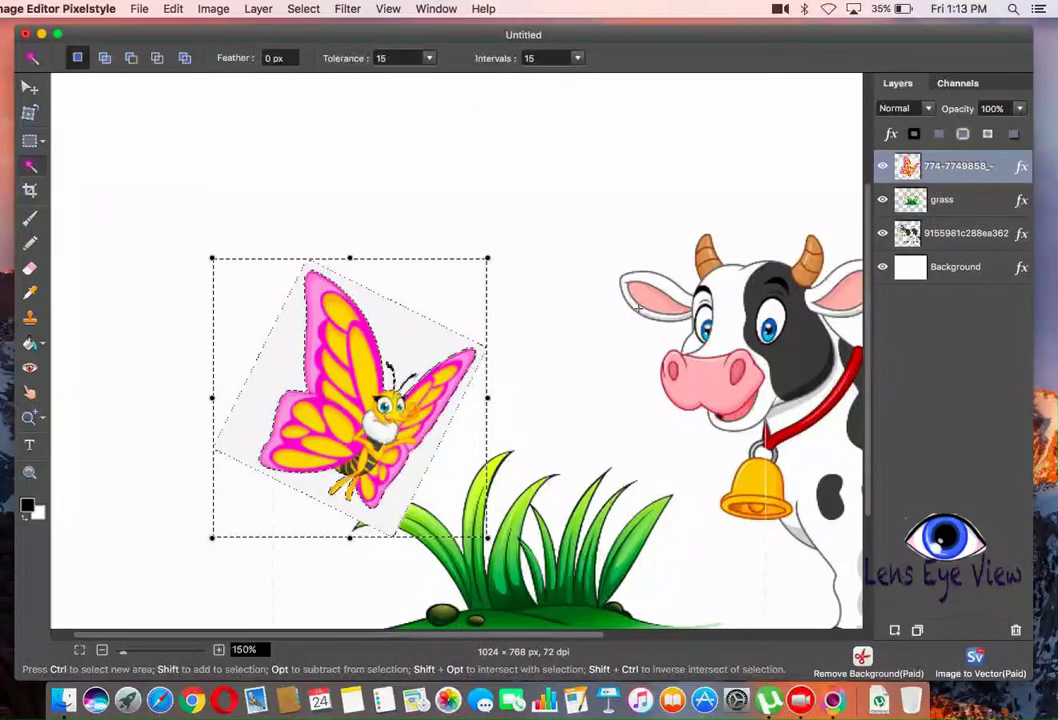
key("Delete")
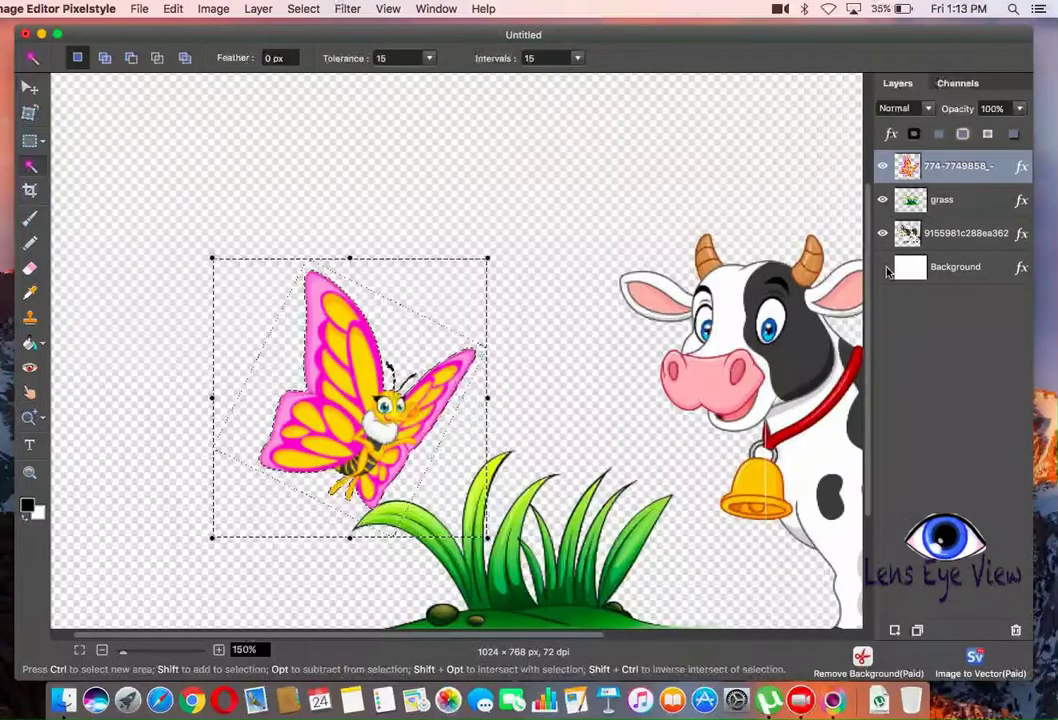
Step: Toggle Background visibility to check transparency, then select the grass layer with the Eraser
left_click(882, 267)
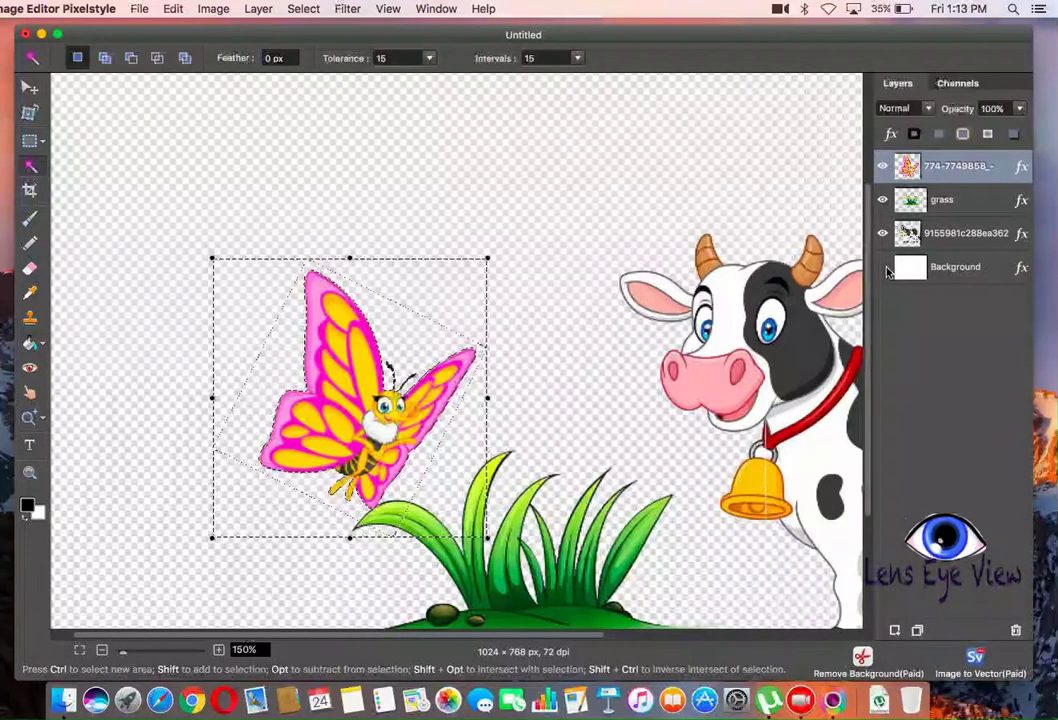
left_click(882, 267)
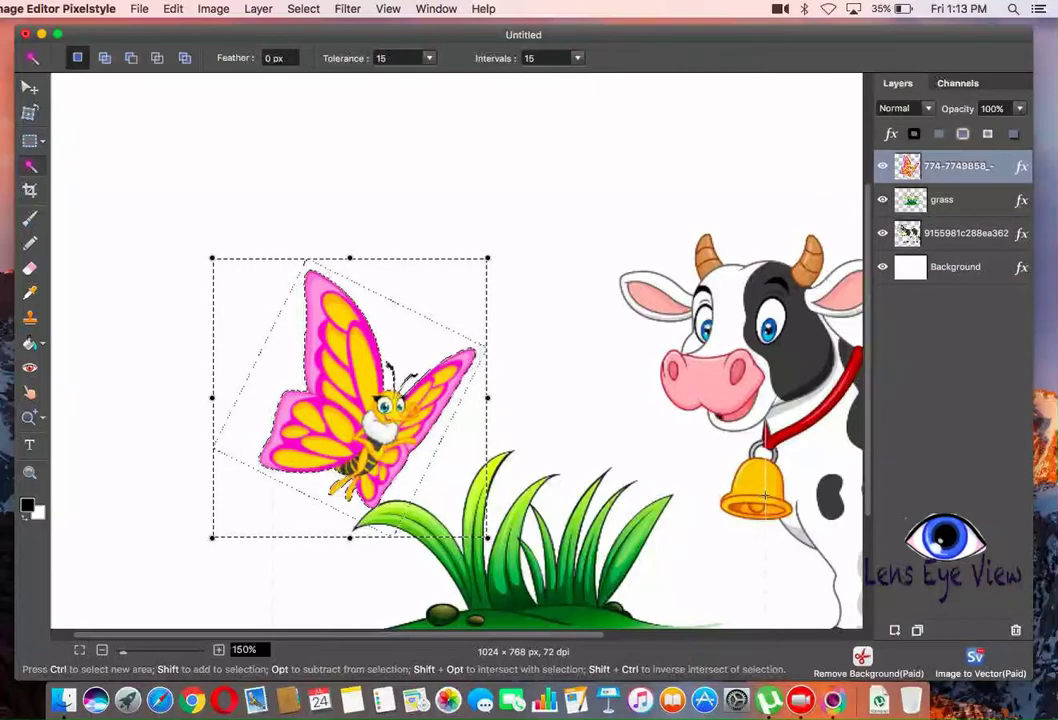
left_click(958, 202)
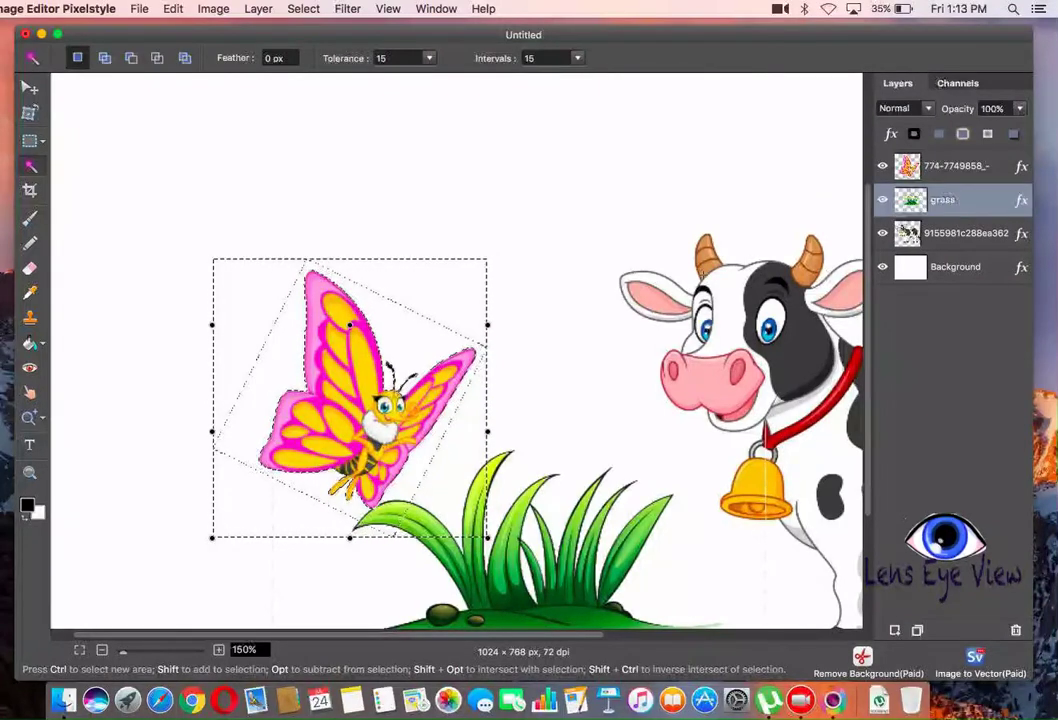
left_click(29, 270)
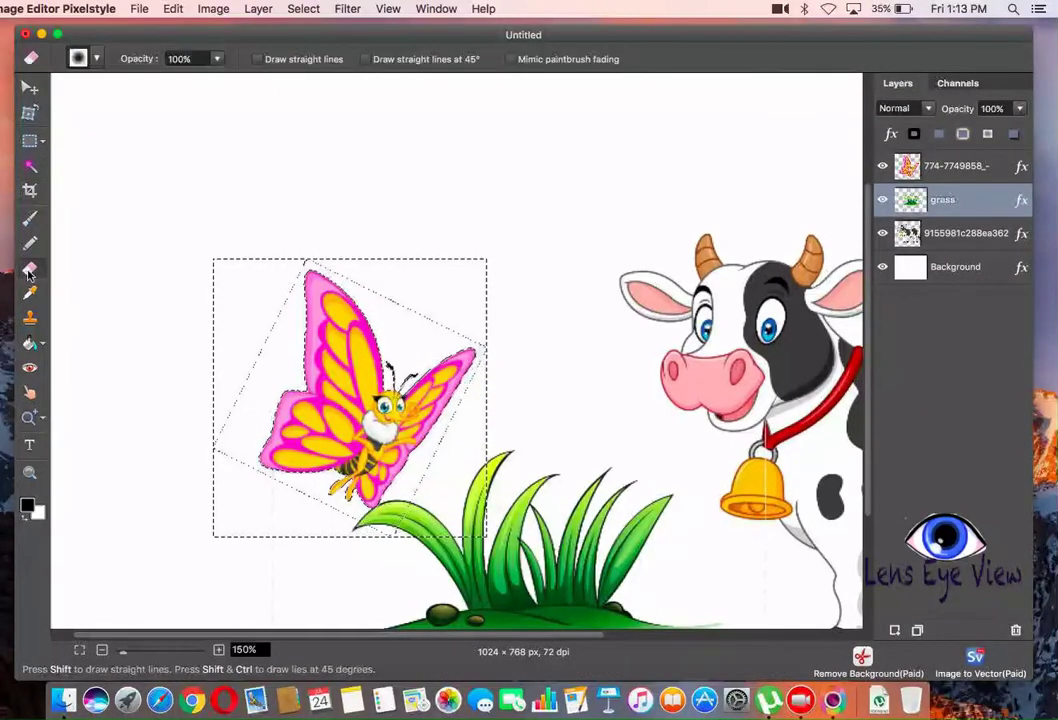
Step: Drop the selection around the butterfly and go back to erasing with the Eraser
left_click(31, 143)
left_click(181, 198)
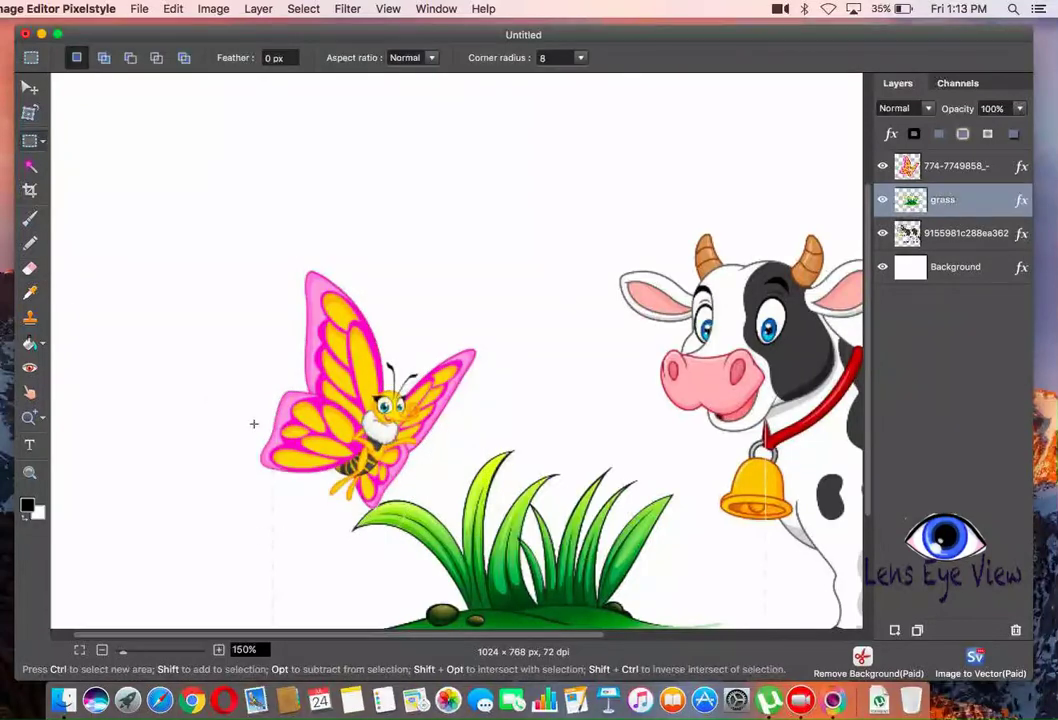
left_click(29, 268)
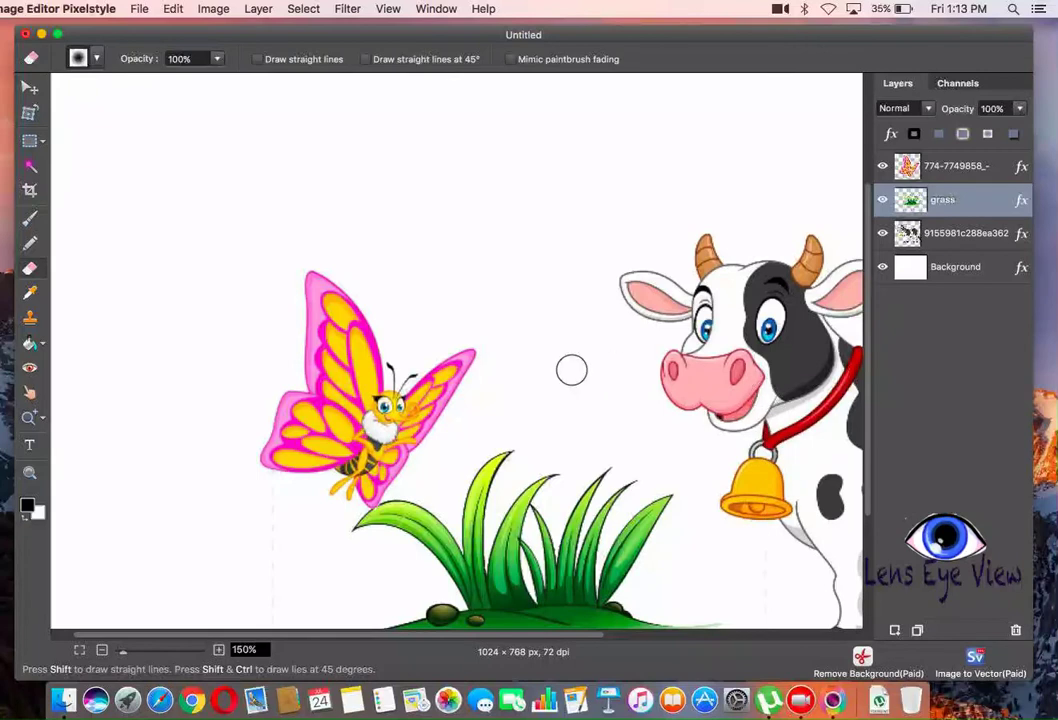
left_click_drag(869, 453, 872, 517)
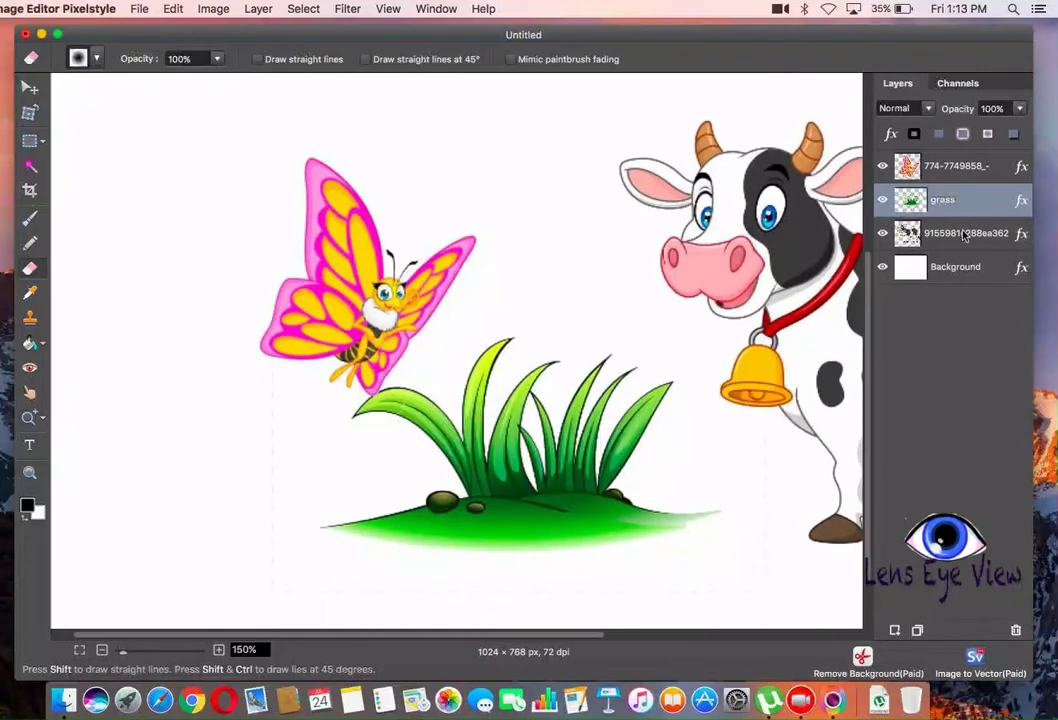
Step: On the grass layer, erase the clump's stray right tip and ragged bottom edge
left_click(956, 167)
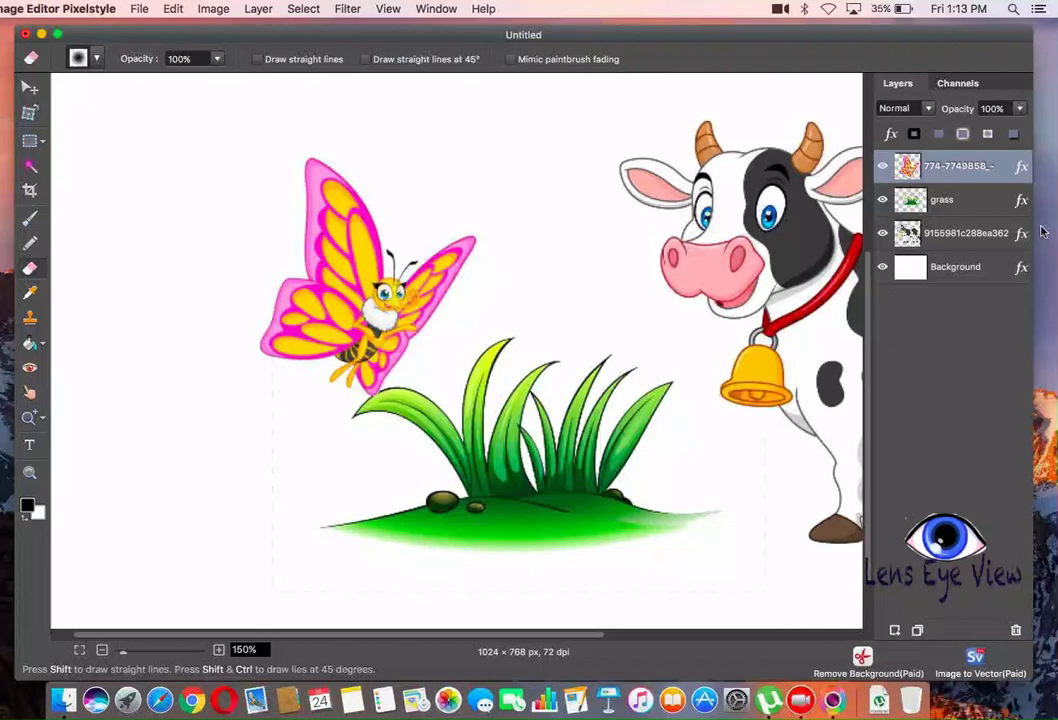
left_click(939, 202)
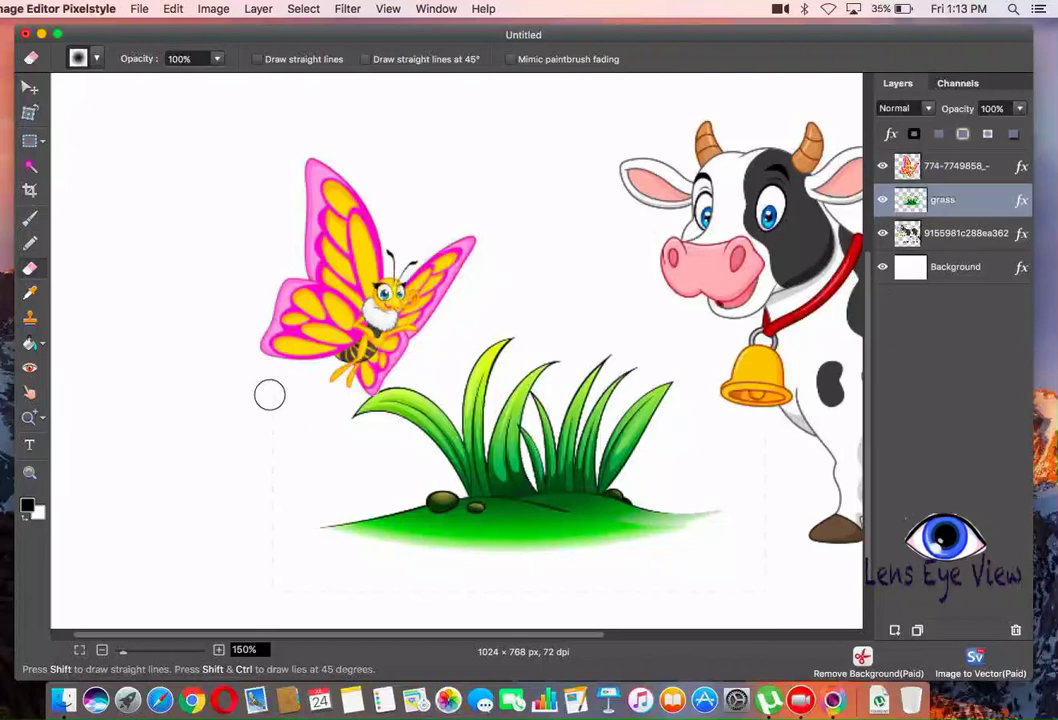
left_click_drag(307, 550, 756, 487)
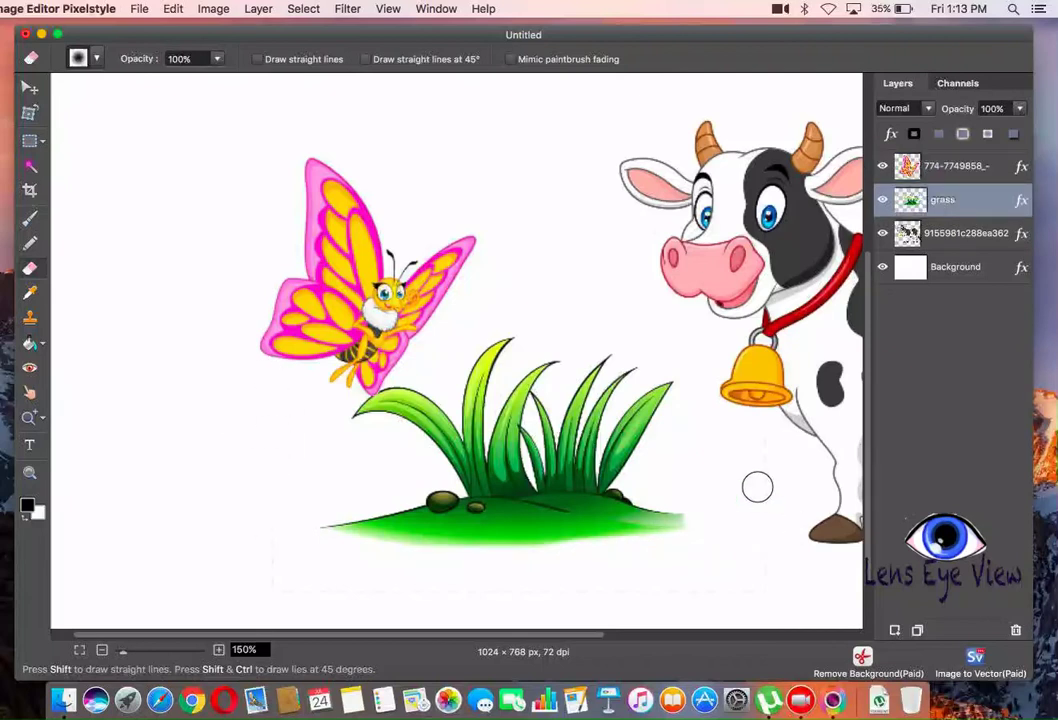
Step: Toggle the Background layer off and on to check the erasing, then zoom out
left_click(883, 268)
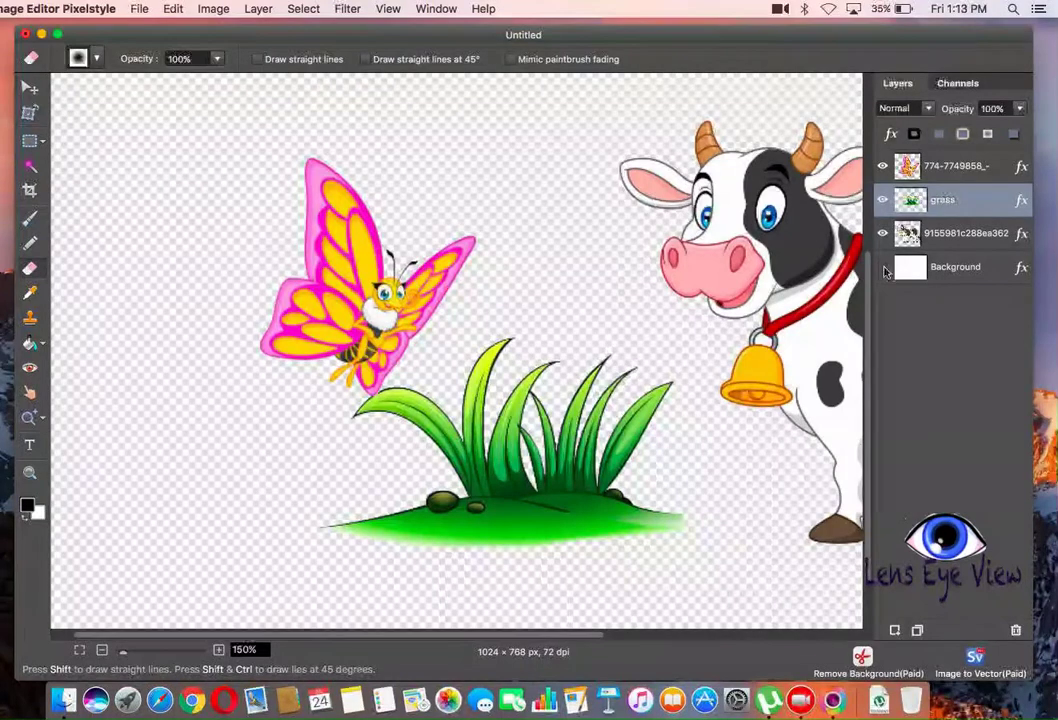
left_click(883, 268)
left_click(883, 268)
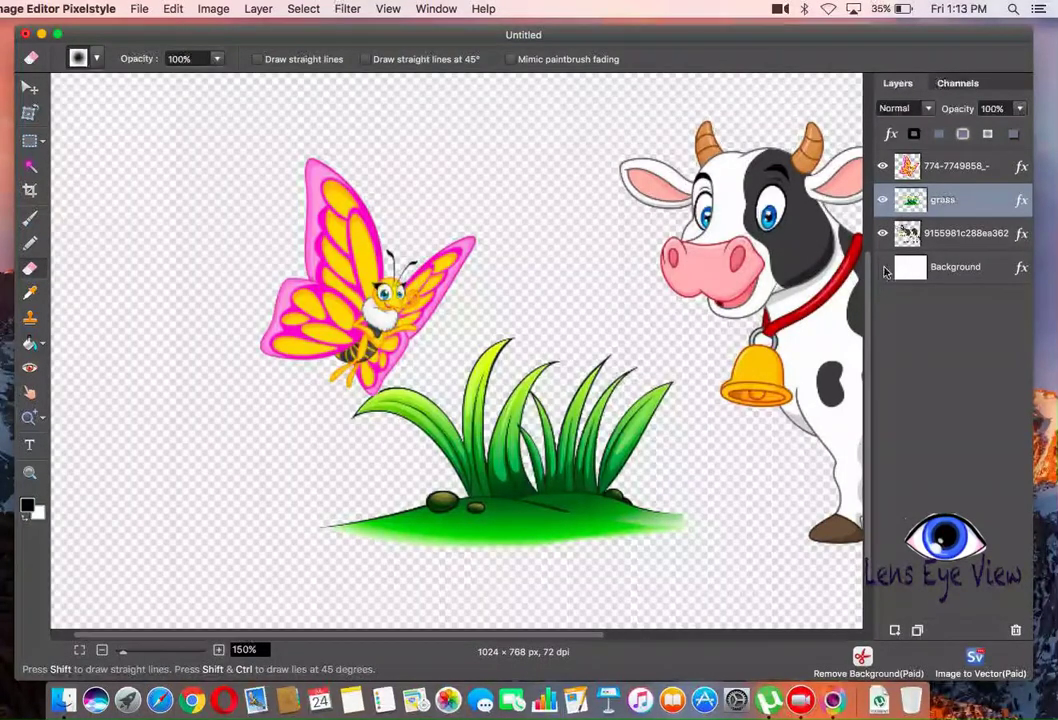
left_click(883, 268)
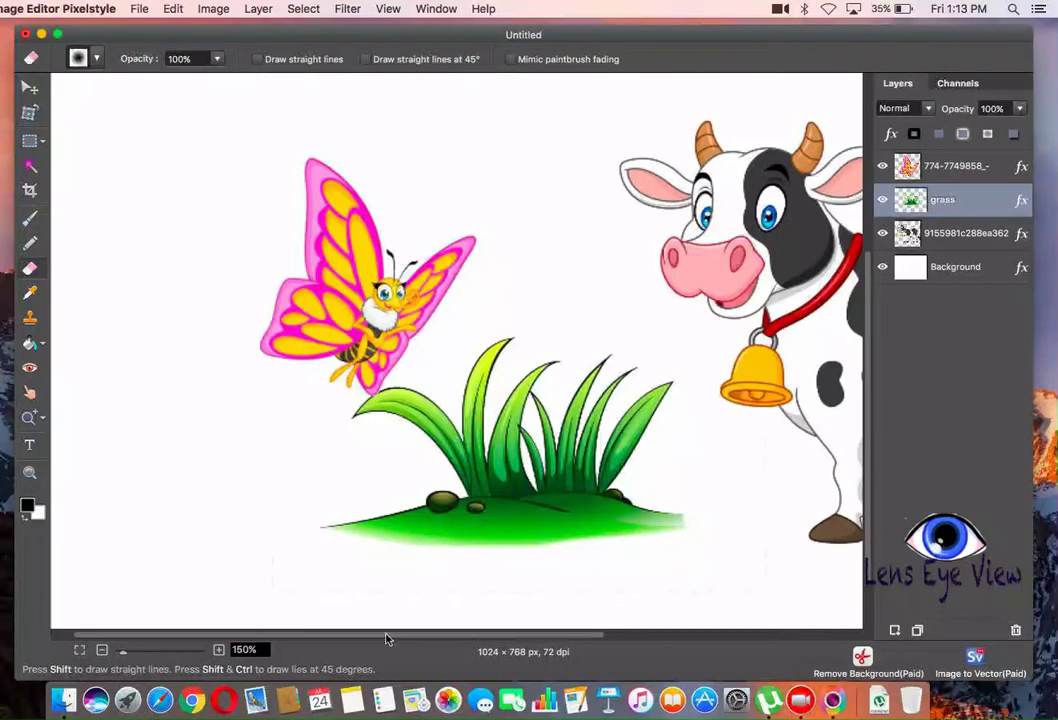
left_click(102, 652)
Step: Zoom out to 75% and type the title 'My Cow and my Butterfly' above the pictures
left_click(103, 652)
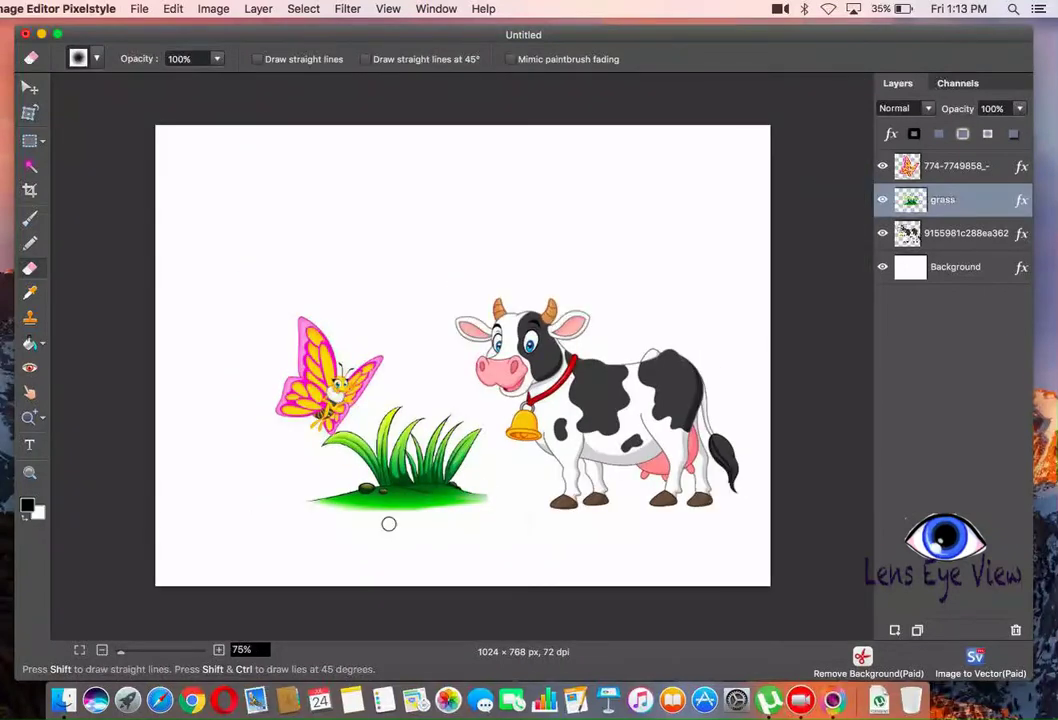
left_click(30, 446)
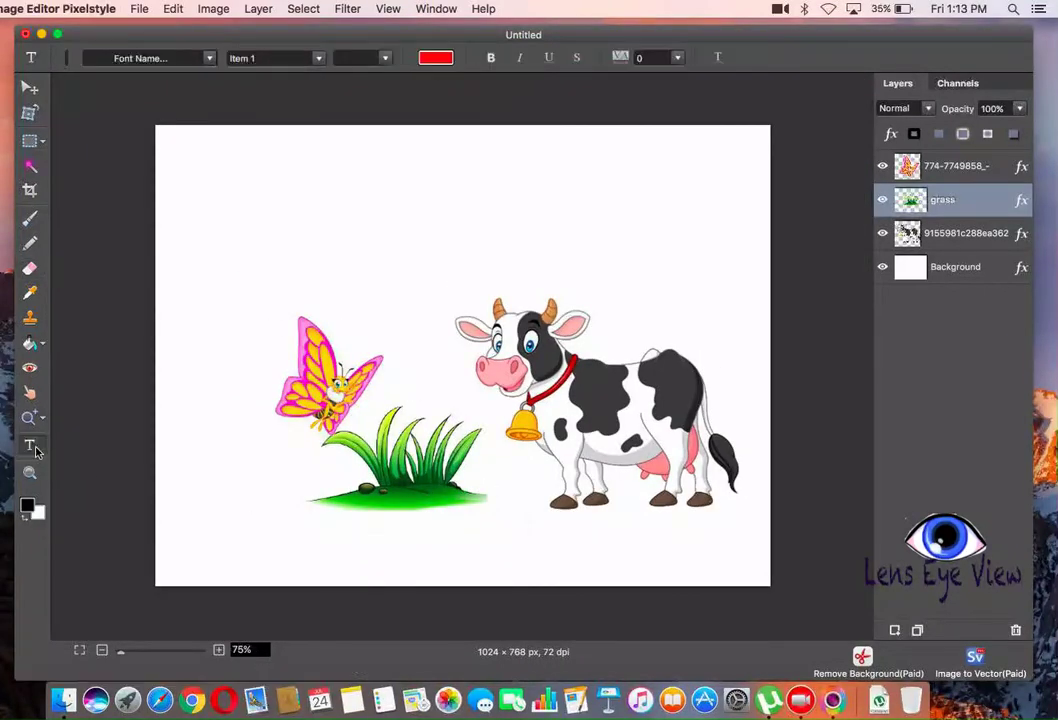
left_click(319, 208)
type("My Cow and ")
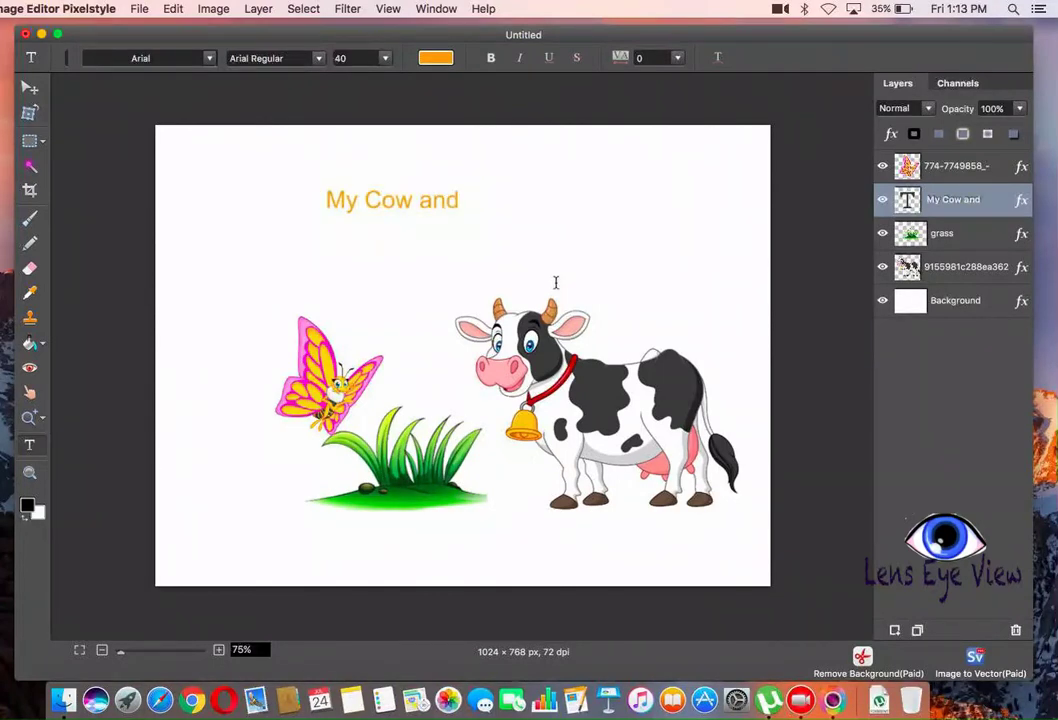
type("my Butter")
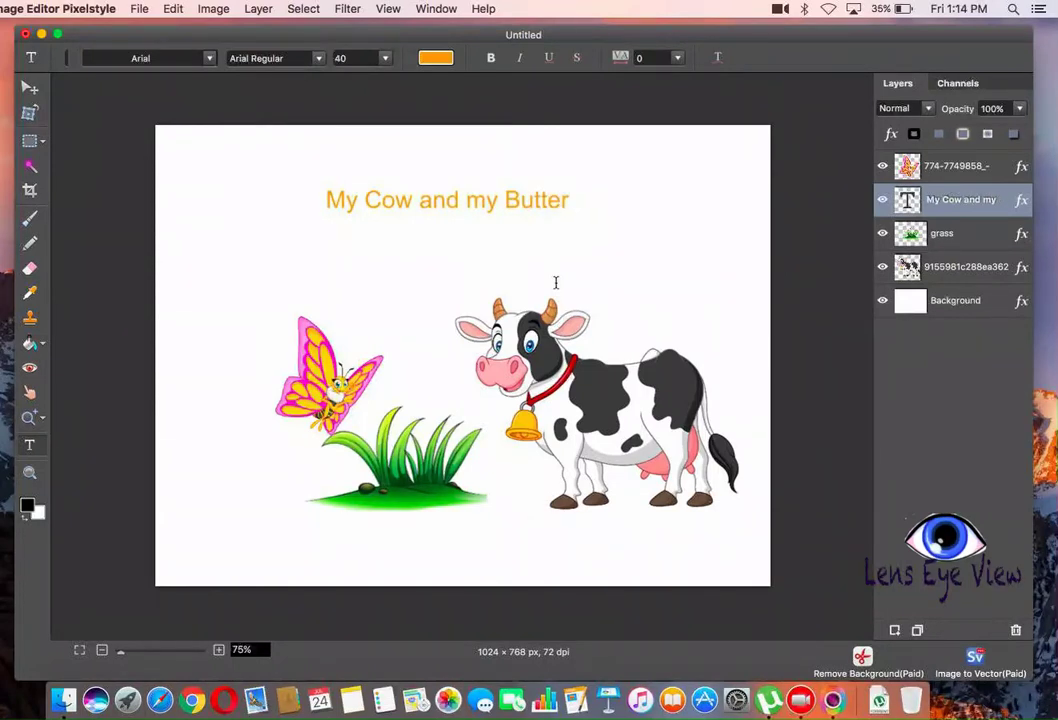
type("fly")
Step: Change the title's text colour to pink
left_click(437, 58)
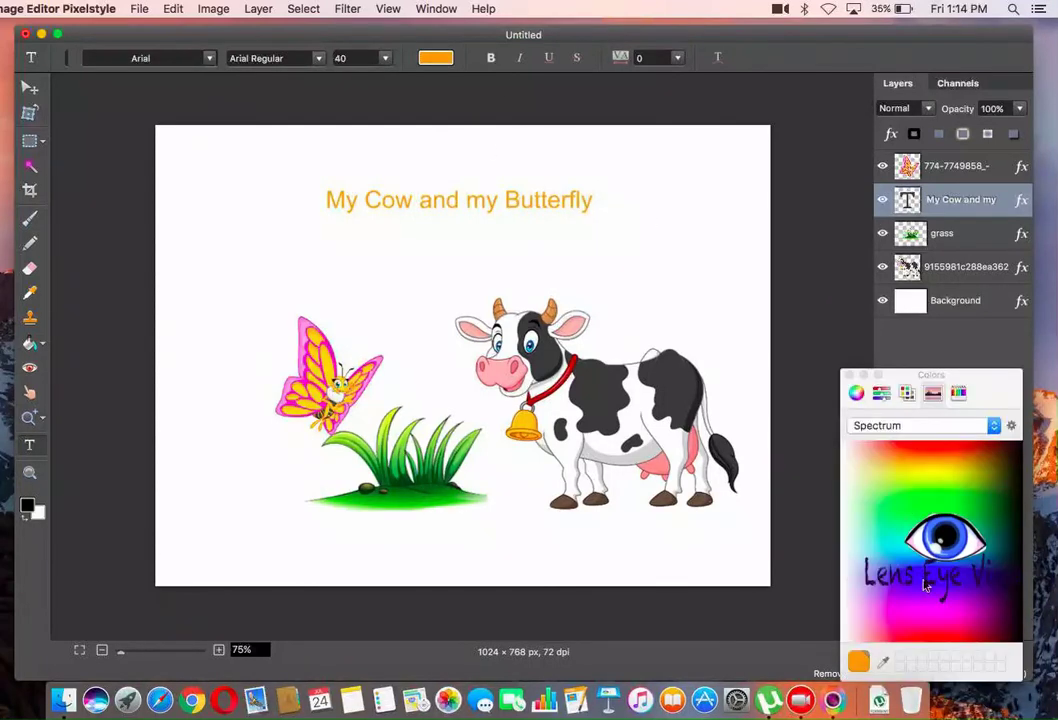
left_click(943, 628)
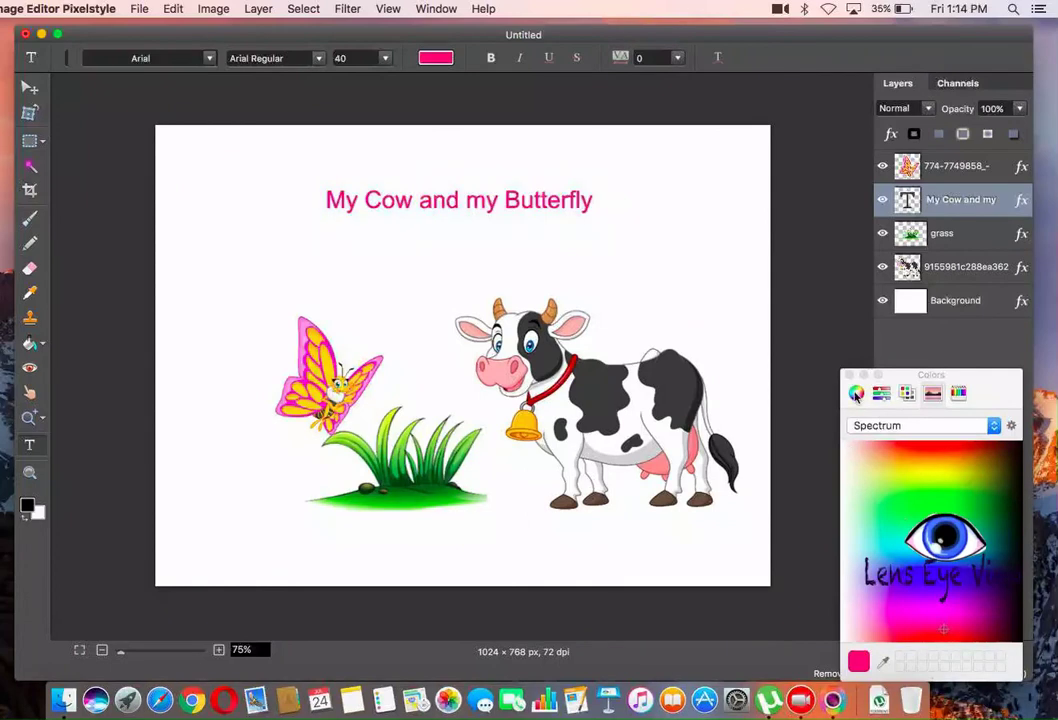
left_click(850, 375)
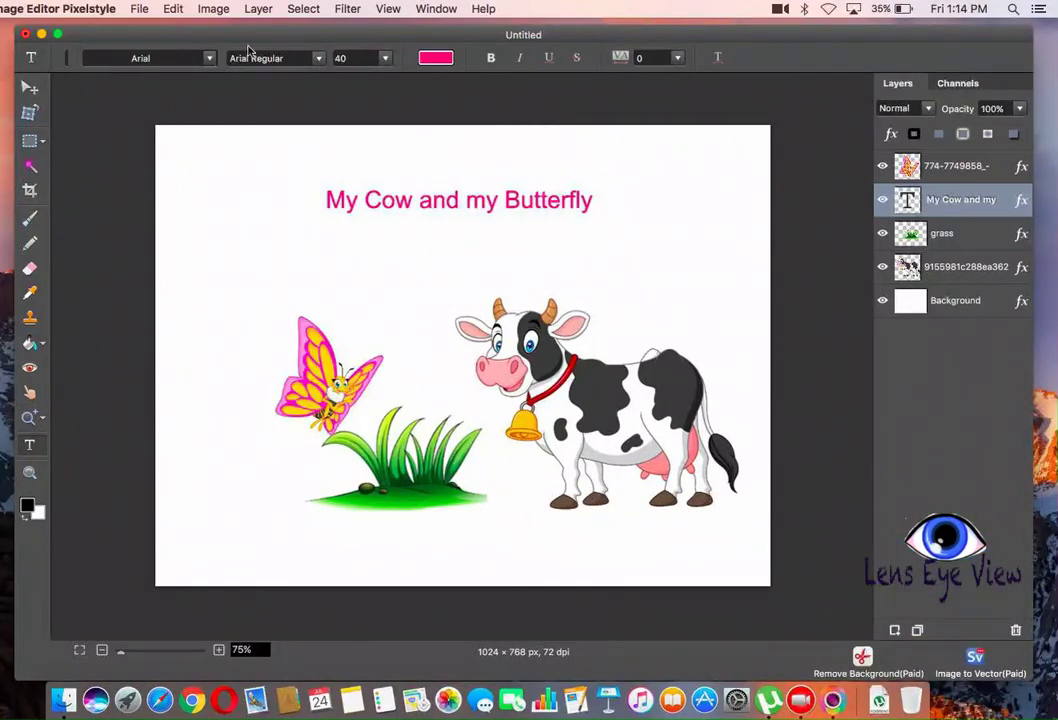
Step: Set the title font to Chalkboard SE after trying Bangla Sangam MN
left_click(209, 58)
scroll(177, 450, "down", 5)
left_click(112, 406)
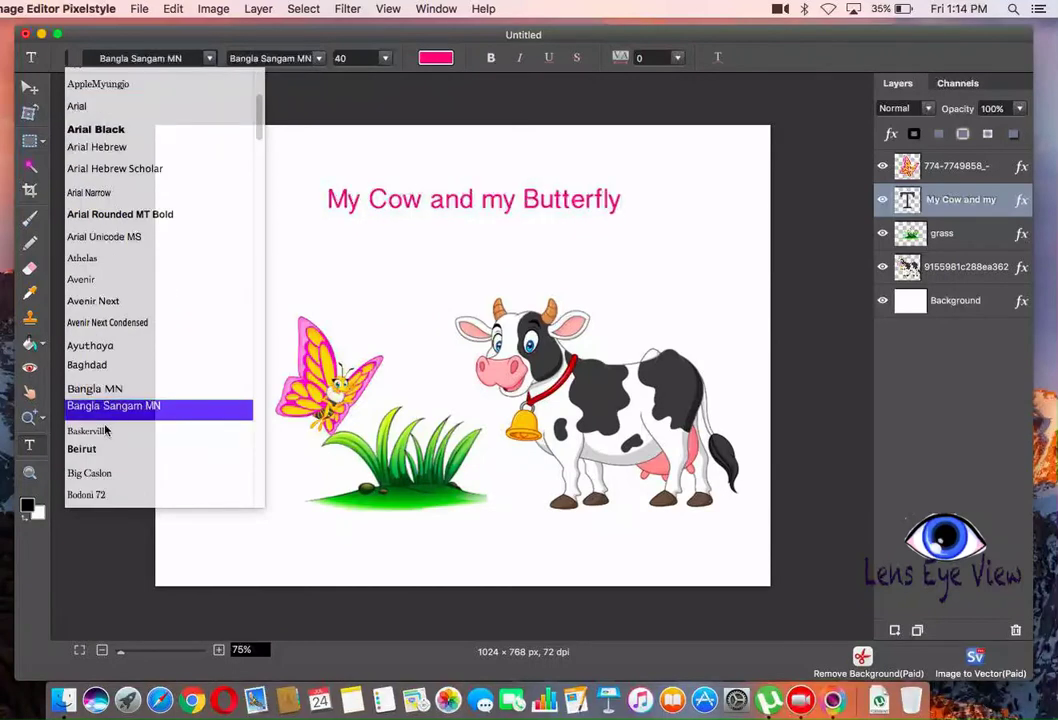
left_click_drag(259, 120, 260, 180)
left_click(106, 265)
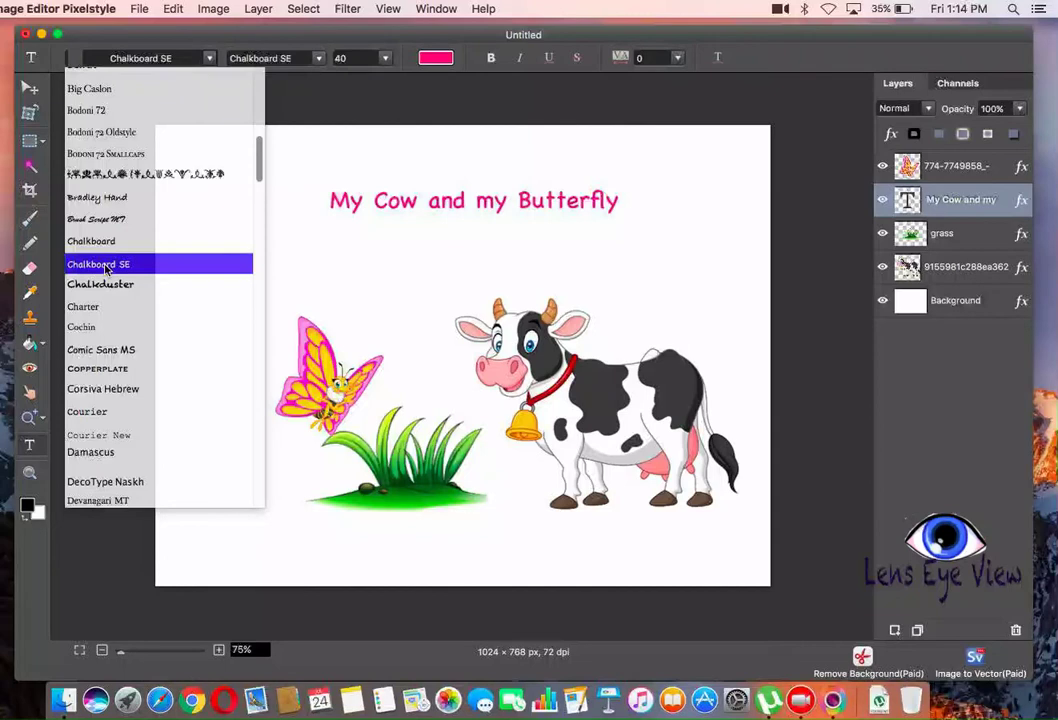
left_click(385, 62)
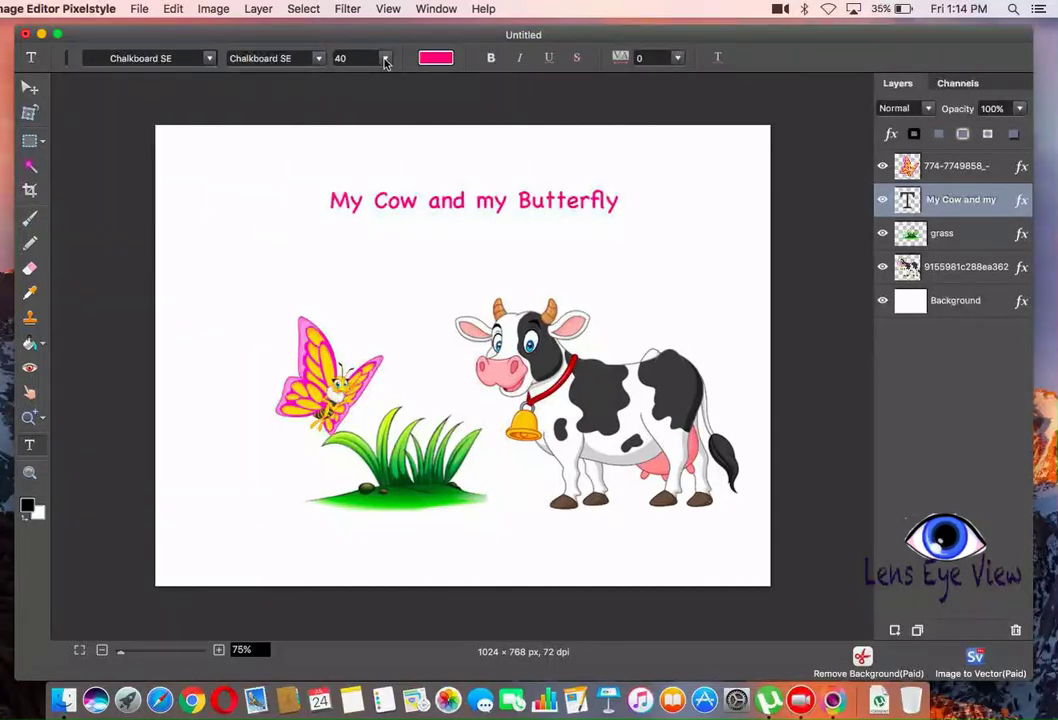
Step: Set the title to size 64, centre it above the pictures and make it bold
left_click(385, 62)
left_click(342, 116)
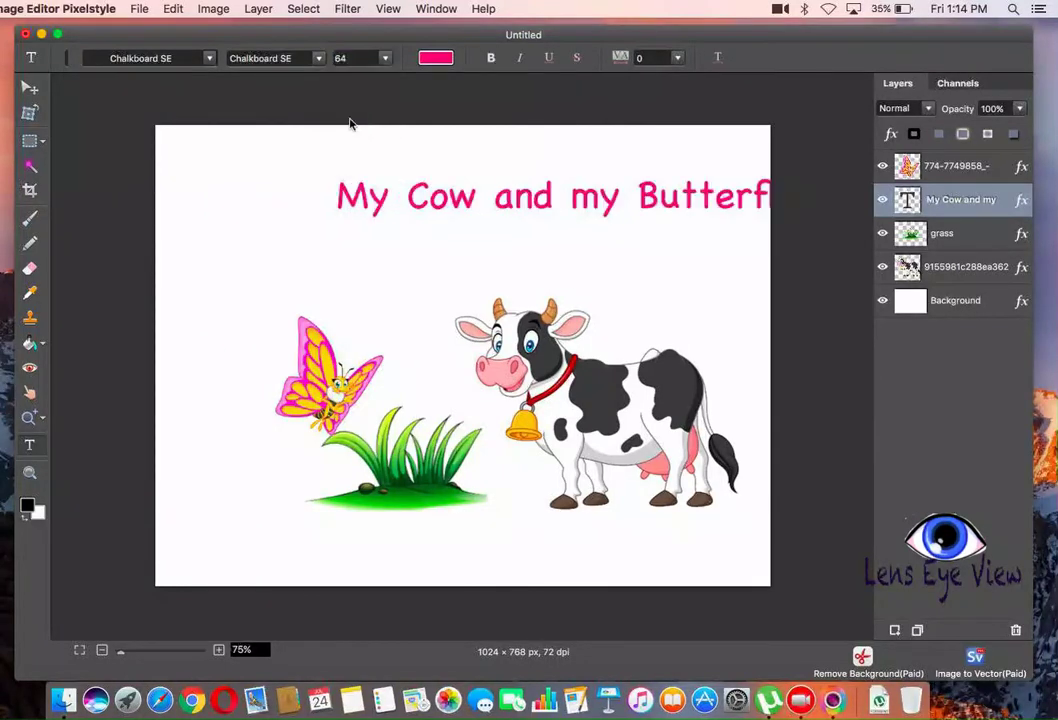
left_click_drag(607, 205, 510, 248)
left_click(491, 57)
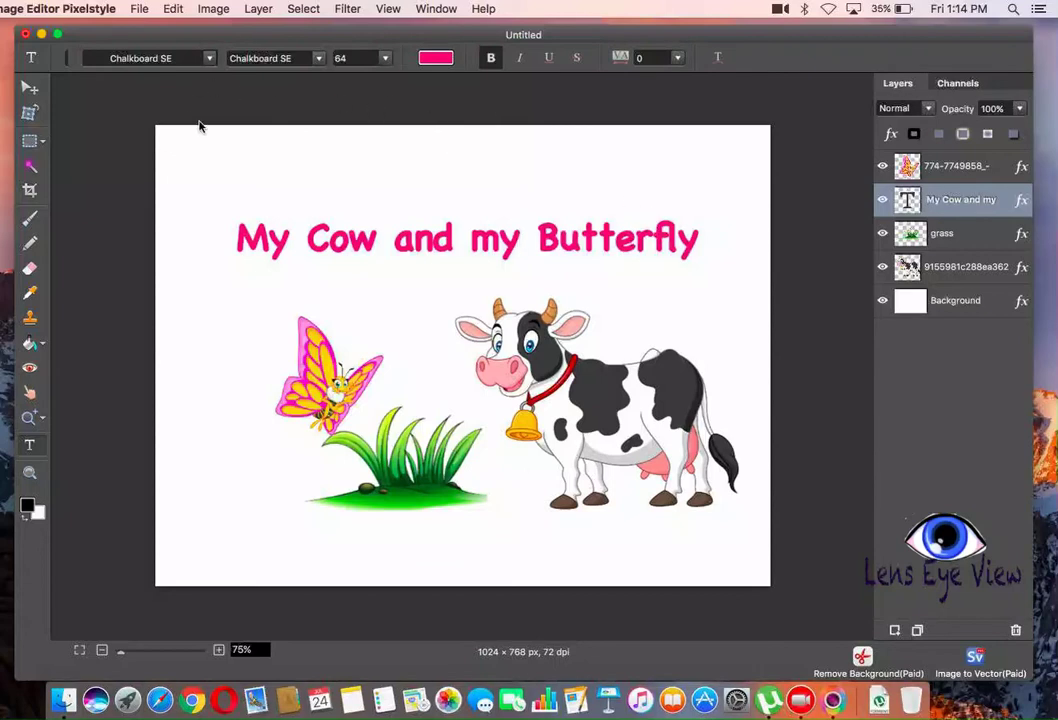
Step: Save the image as a PSDB file named 'cow and butterfly' on the Desktop
left_click(140, 9)
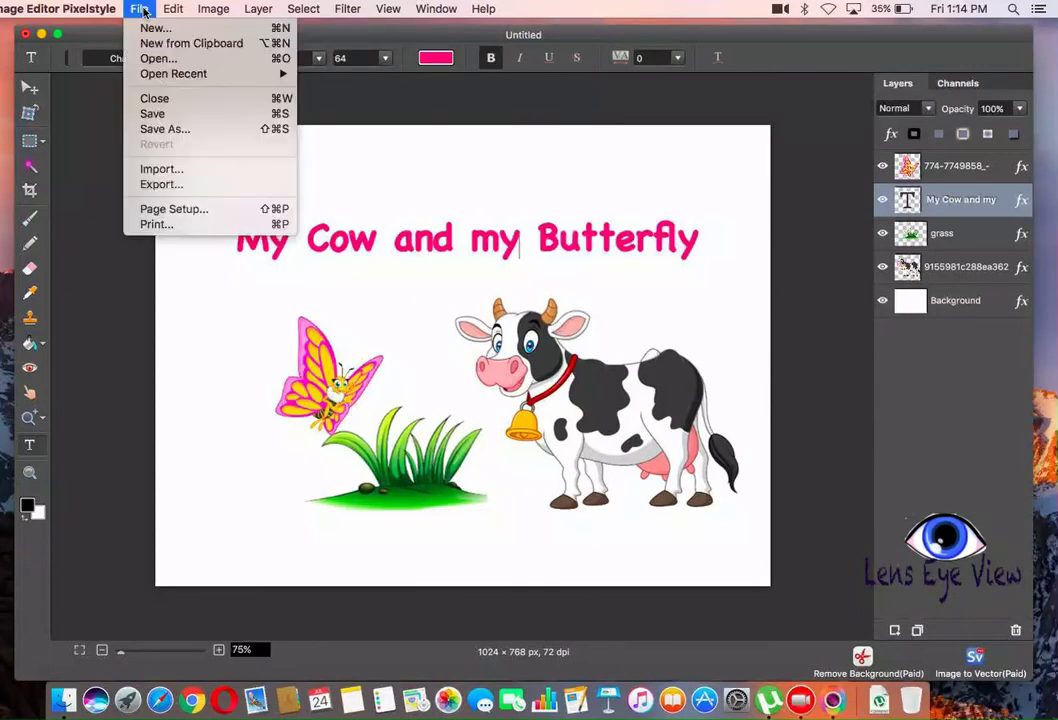
left_click(154, 114)
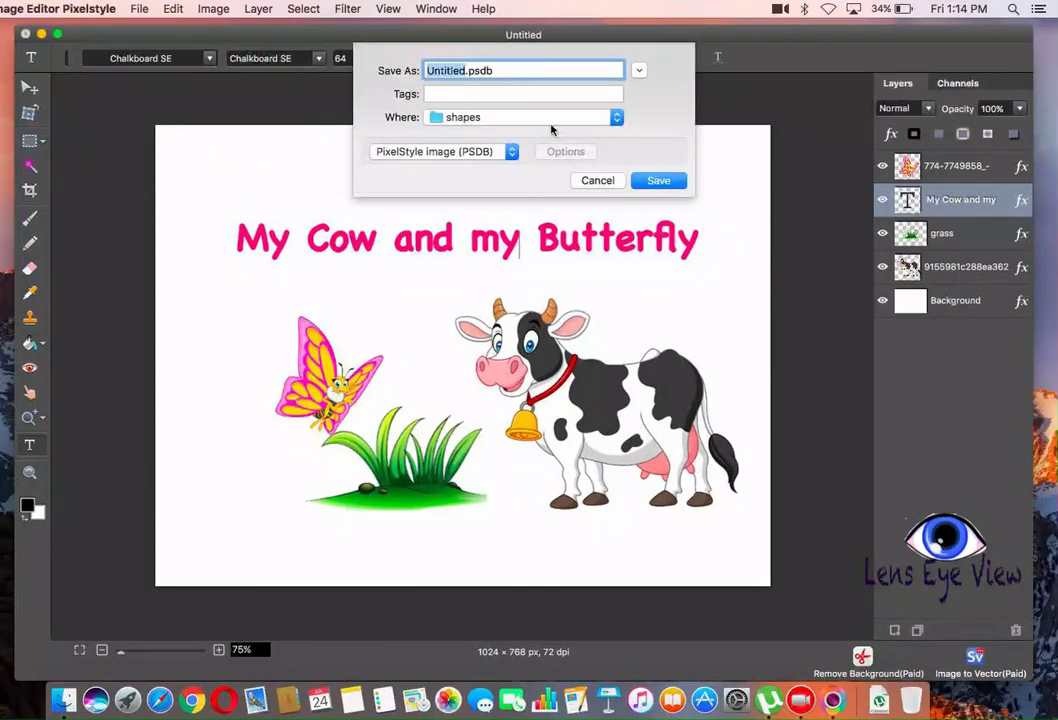
type("cow")
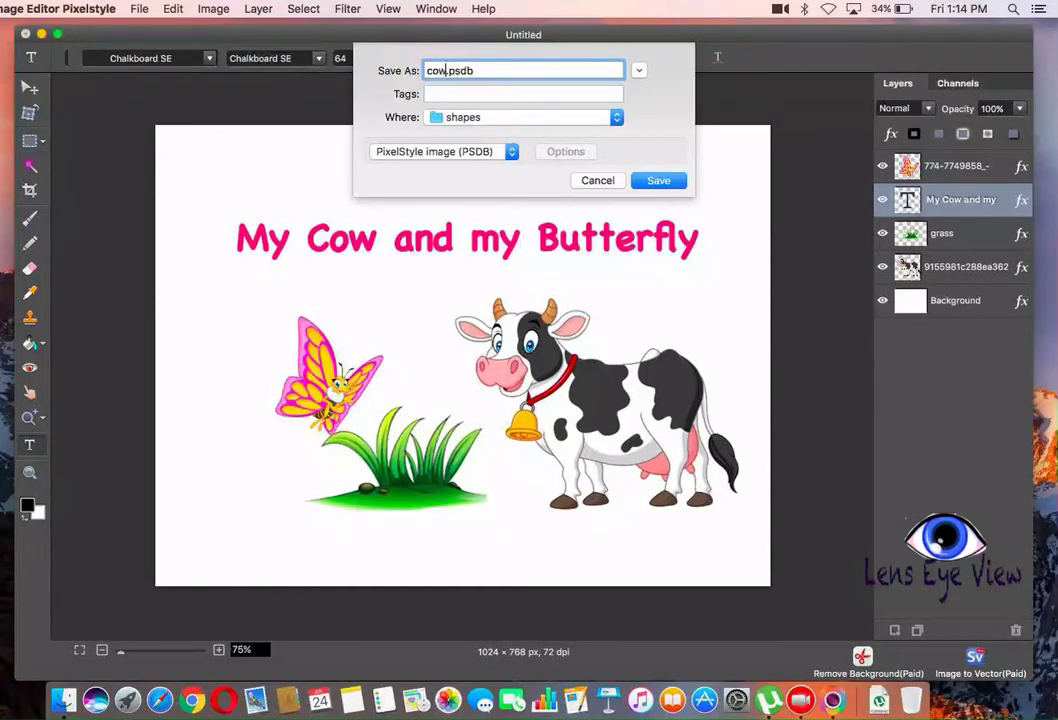
type(" and butterfly")
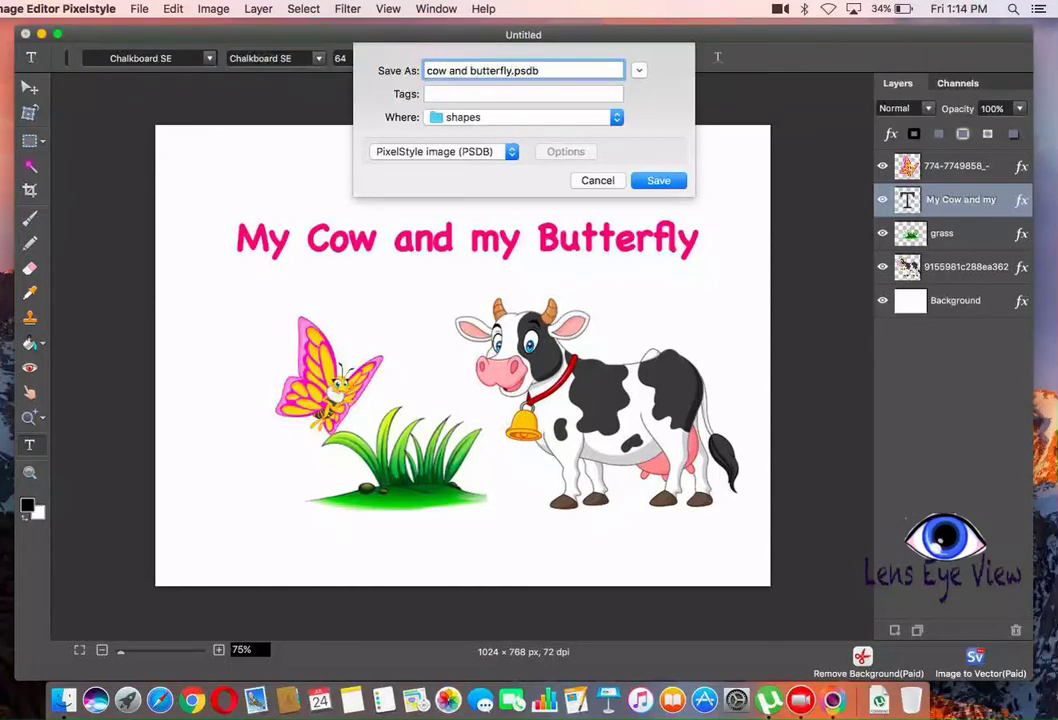
left_click(600, 118)
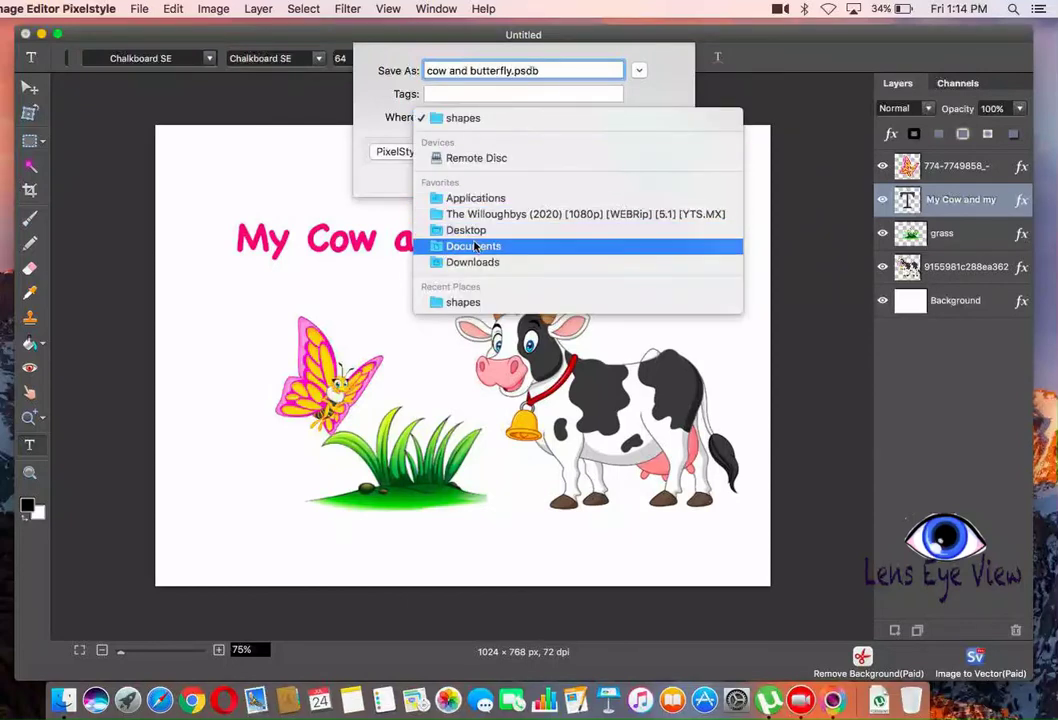
left_click(468, 230)
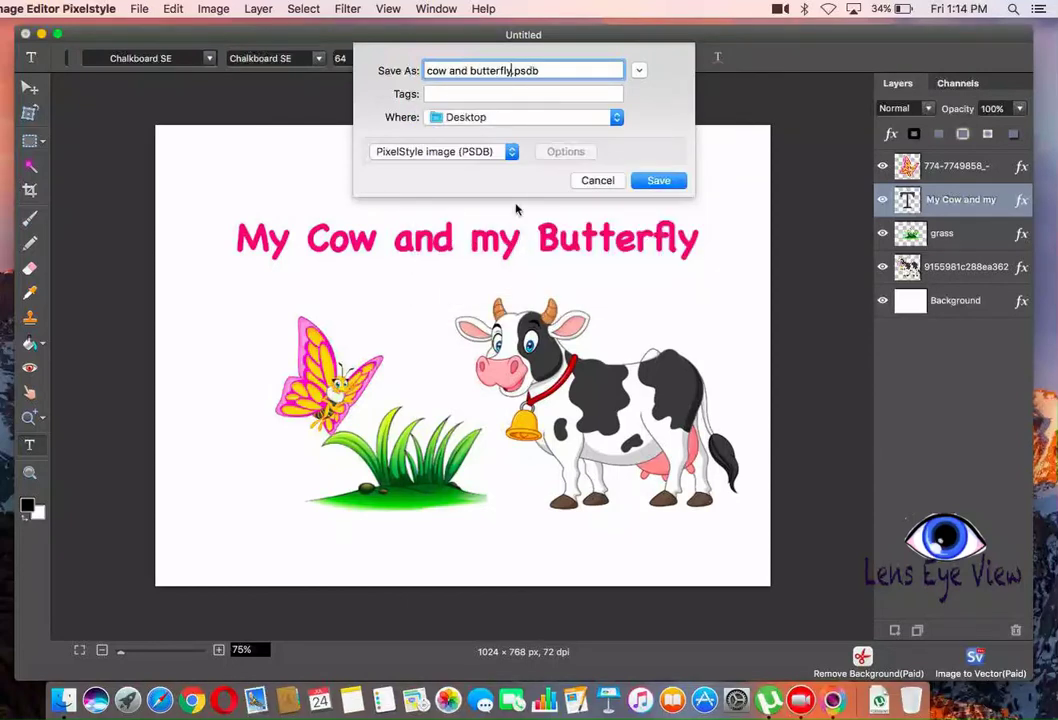
left_click(659, 182)
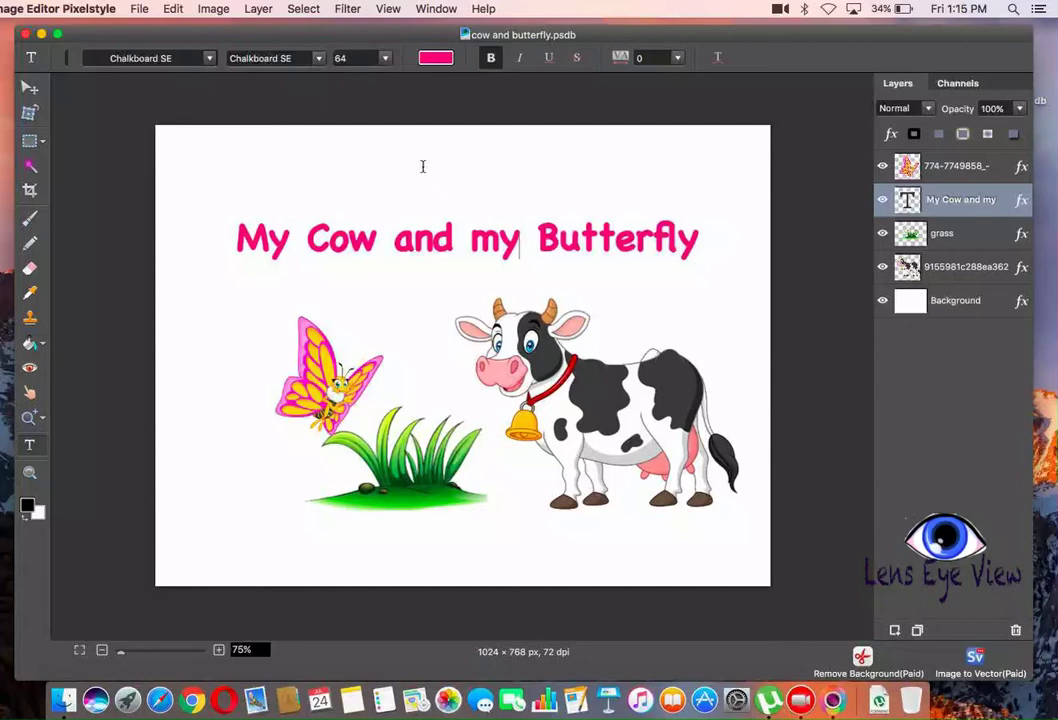
Step: Save a copy in JPG format as cow and butterfly.jpg on the Desktop
left_click(139, 9)
left_click(175, 130)
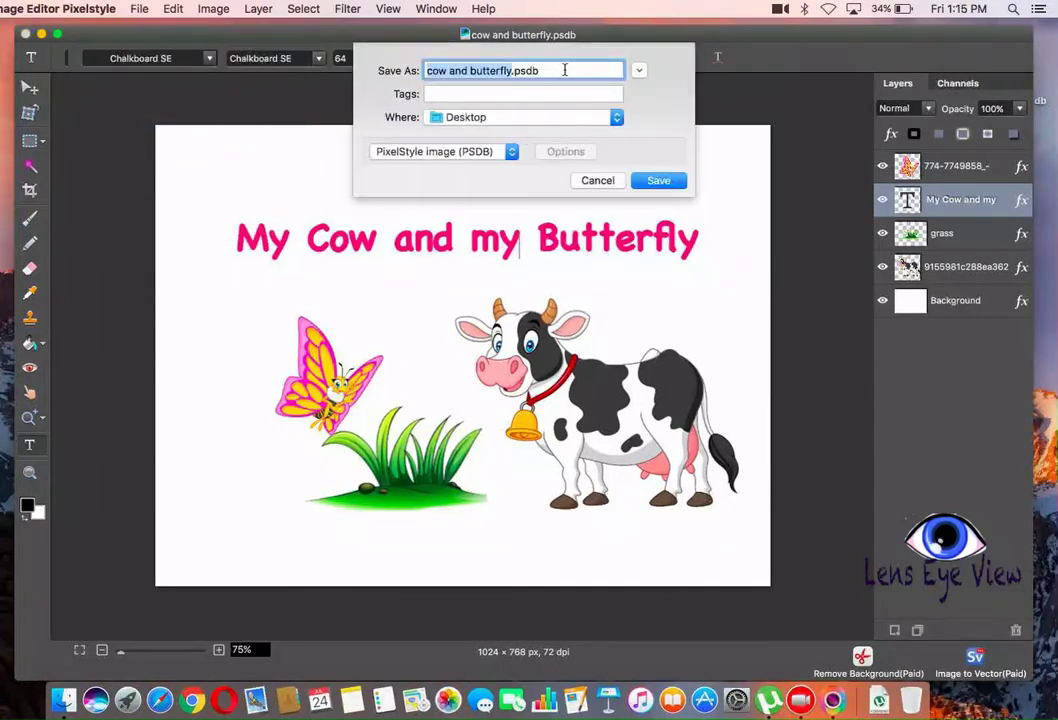
left_click(510, 151)
left_click(395, 166)
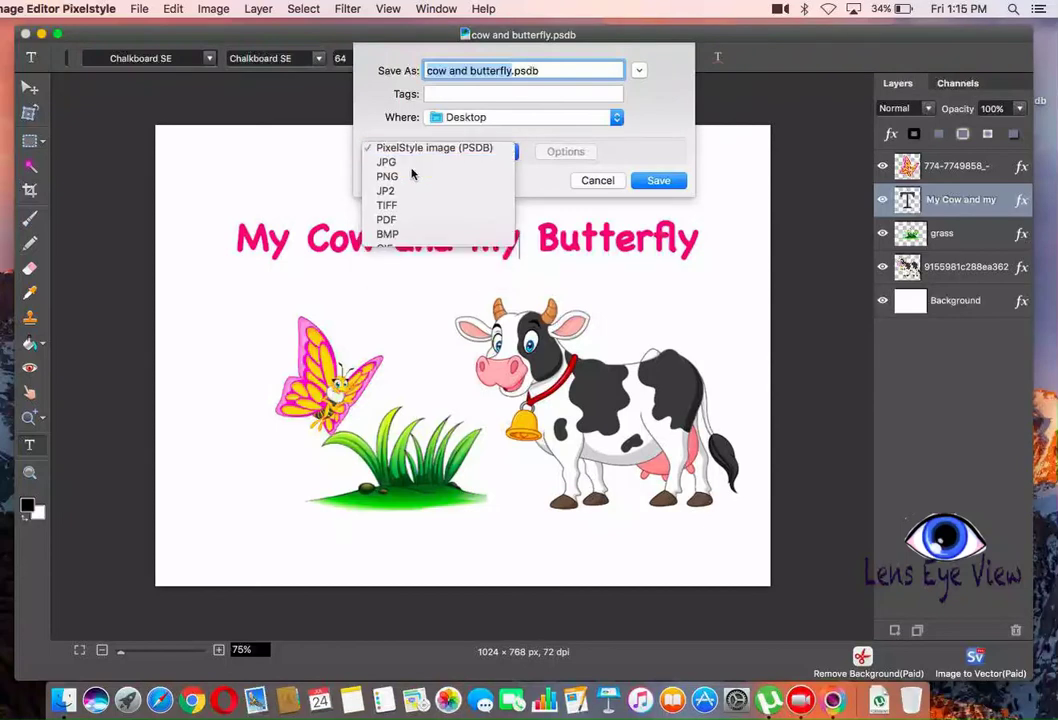
left_click(659, 181)
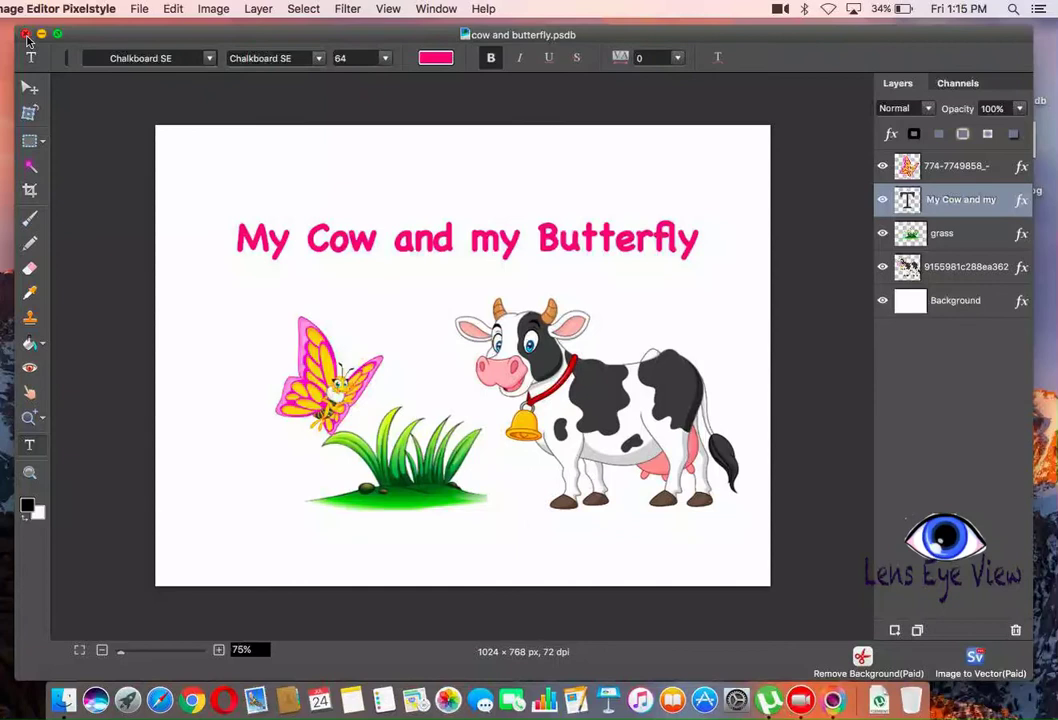
Step: View cow and butterfly.jpg in Preview, then reopen cow and butterfly.psdb in the editor
left_click(41, 35)
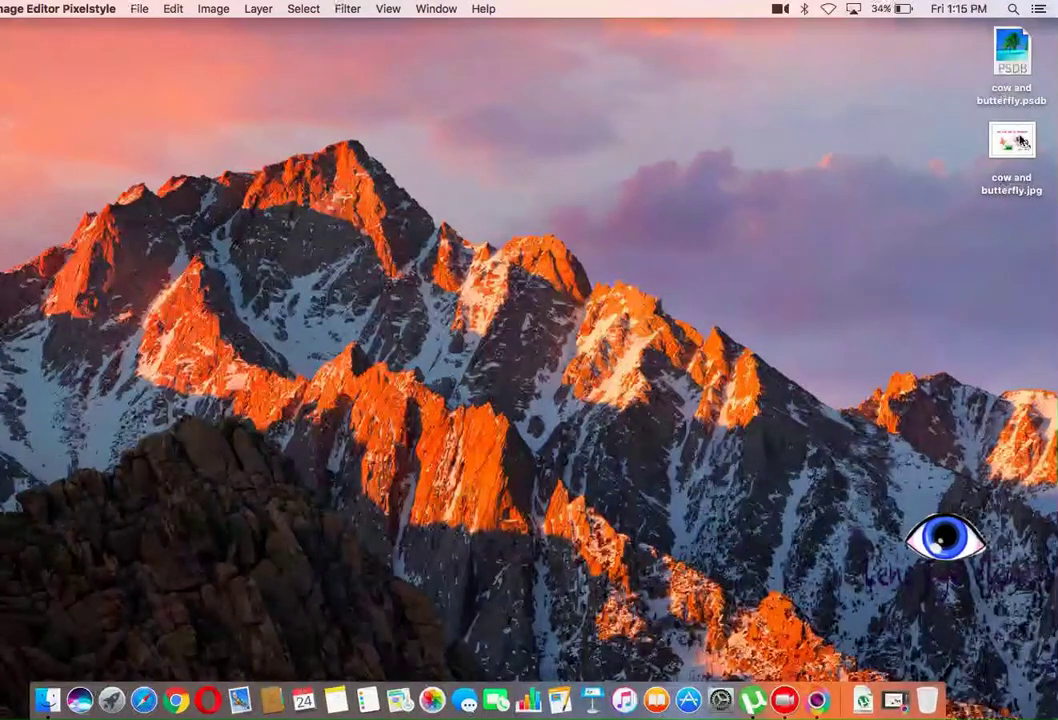
double_click(1014, 142)
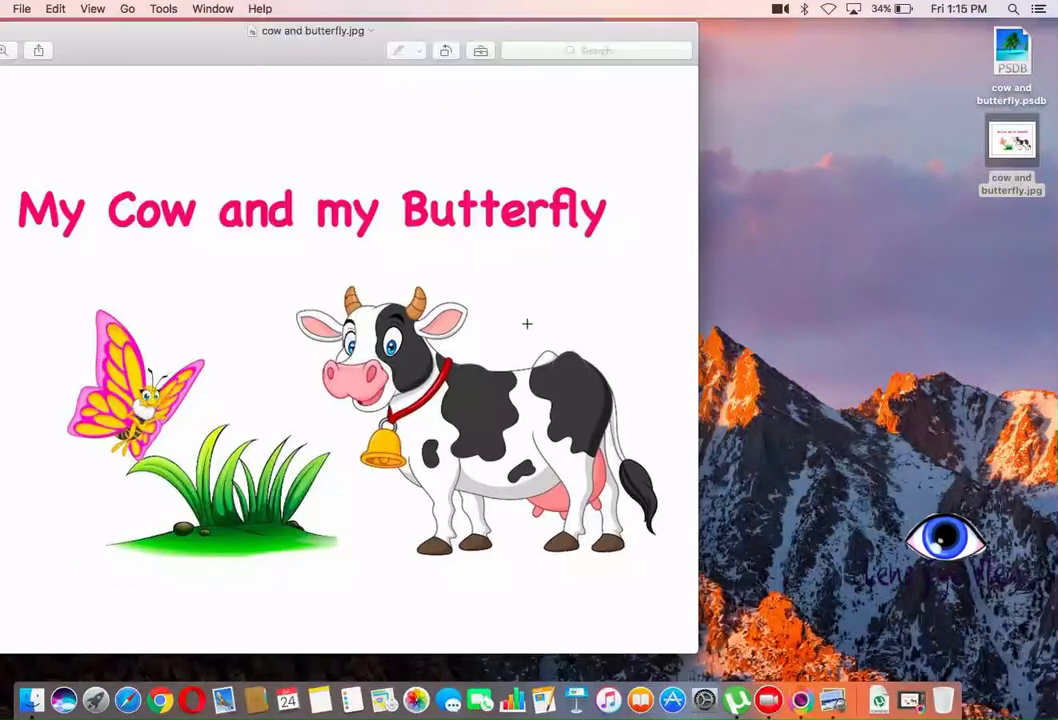
left_click_drag(340, 58, 577, 68)
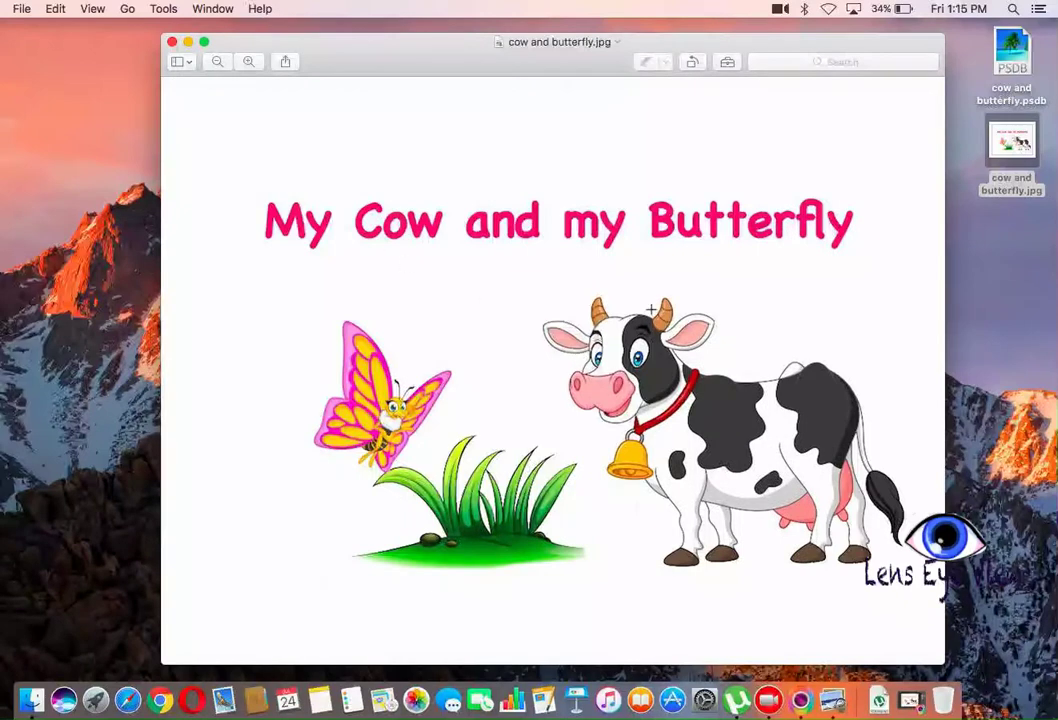
left_click(188, 46)
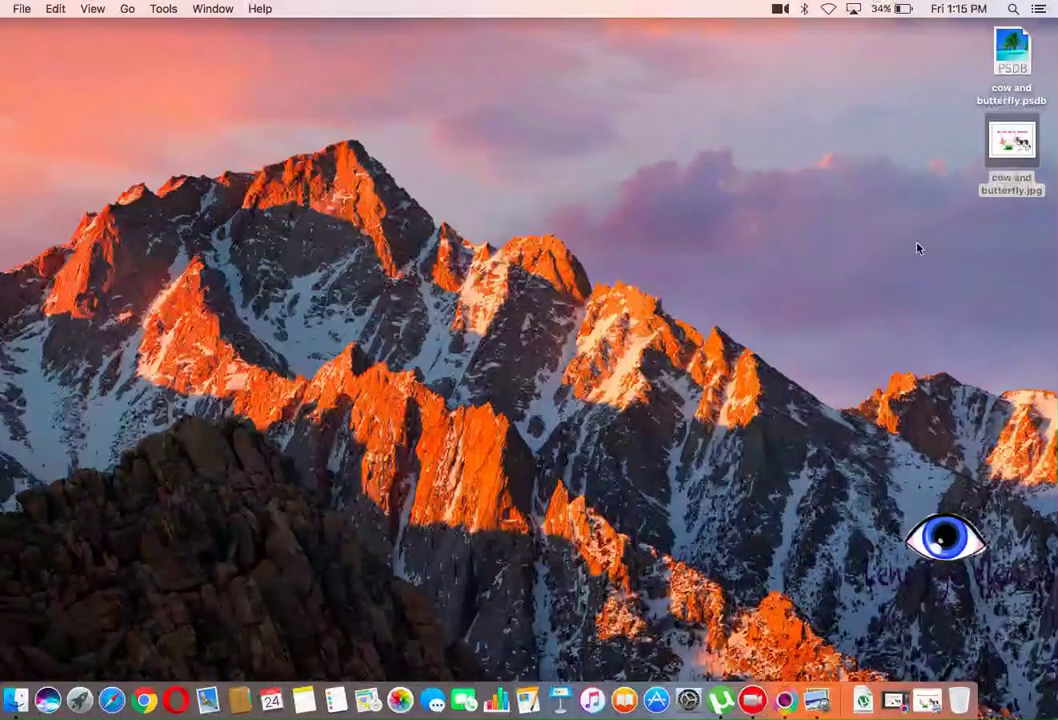
double_click(1019, 69)
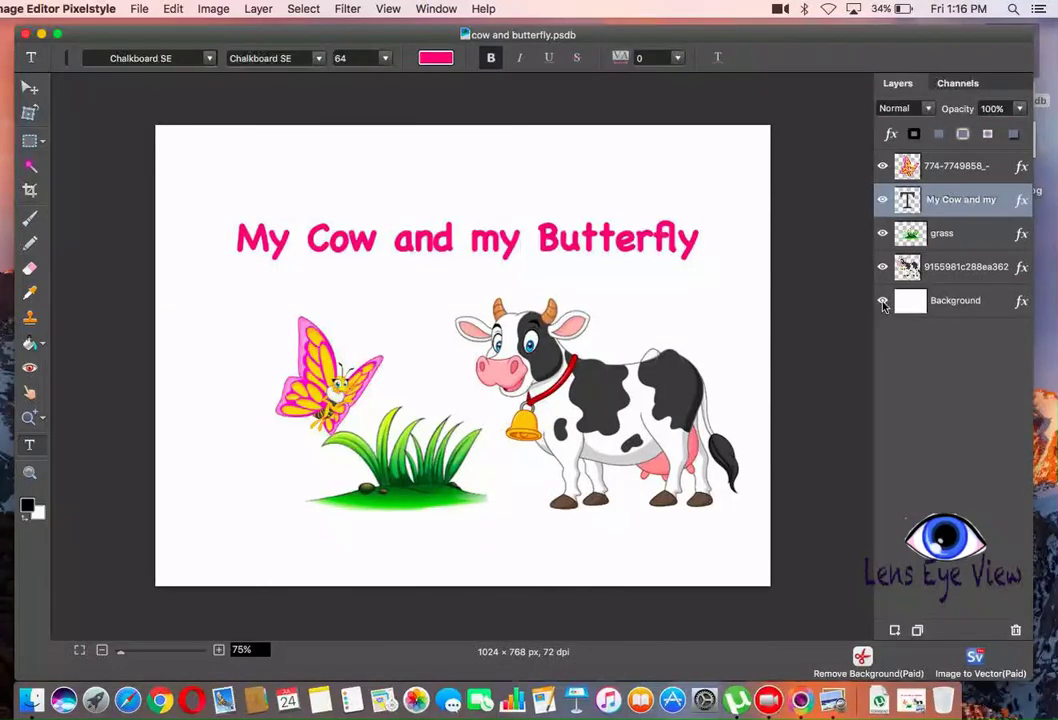
Step: Save a PNG copy, cow and butterfly.png, to the Desktop and minimize the editor
left_click(139, 8)
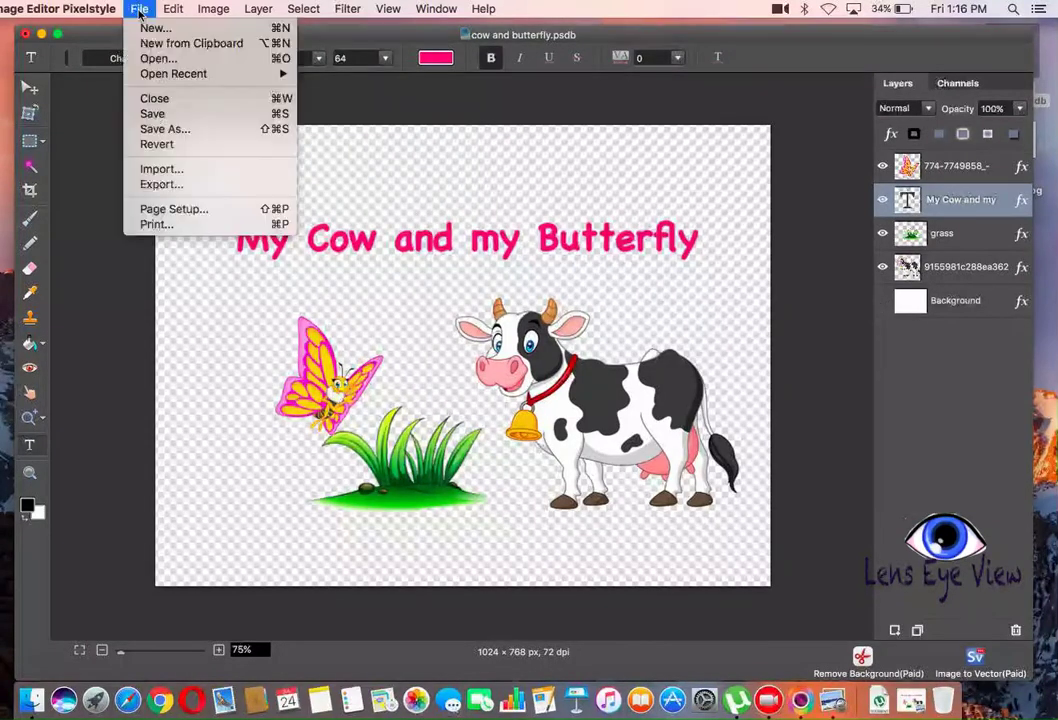
left_click(208, 129)
left_click(430, 151)
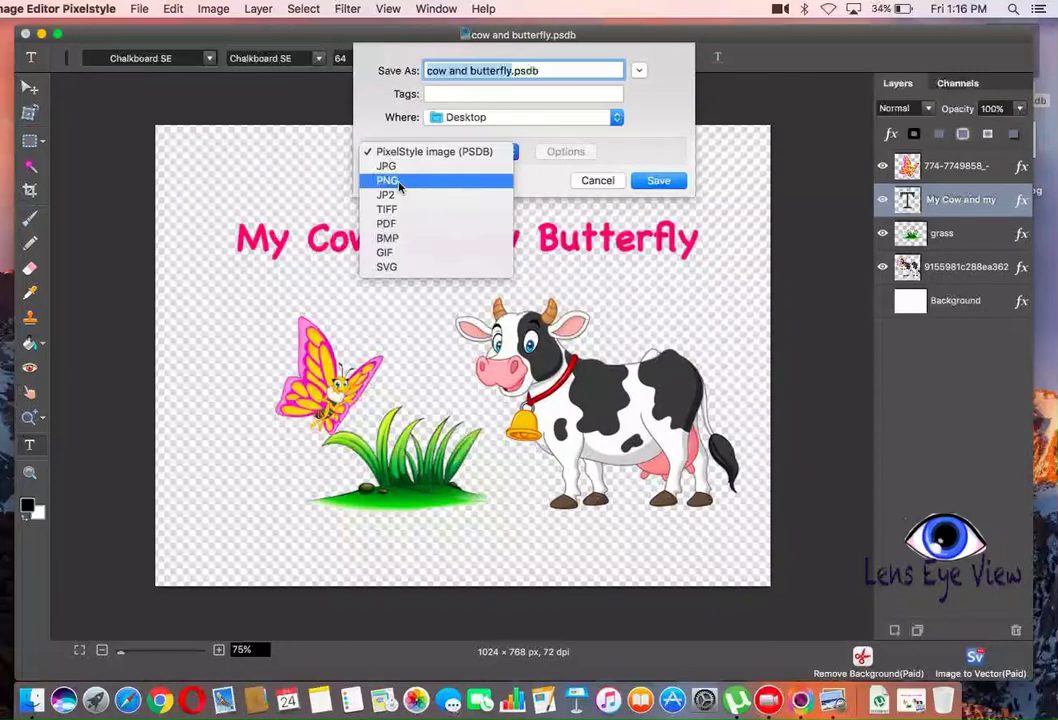
left_click(397, 182)
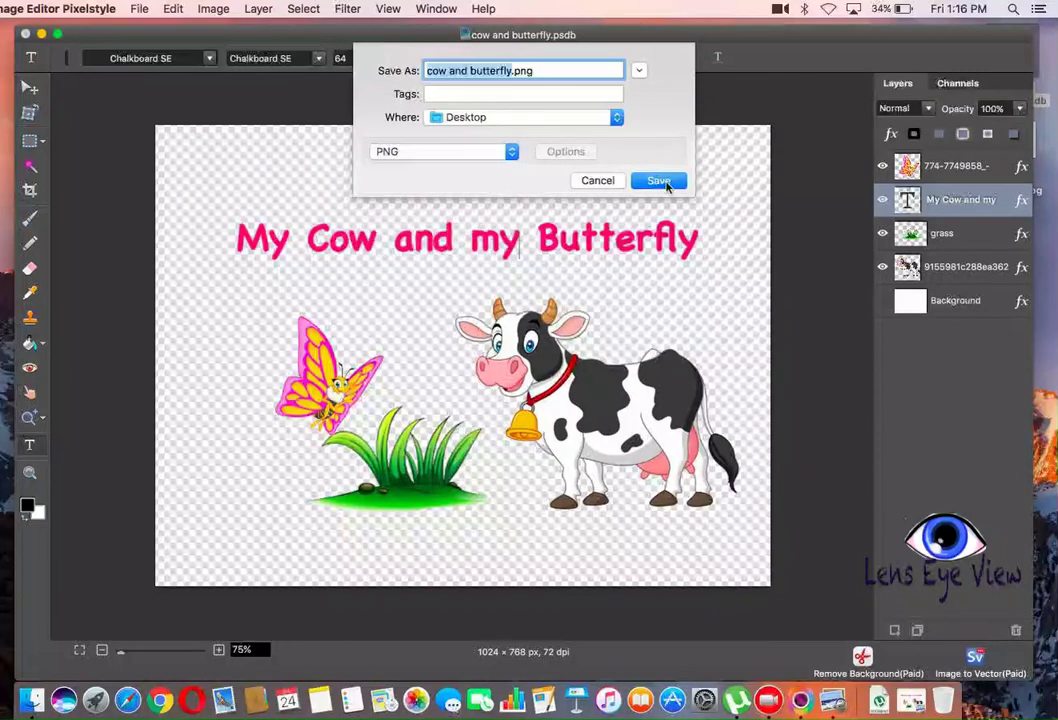
left_click(664, 181)
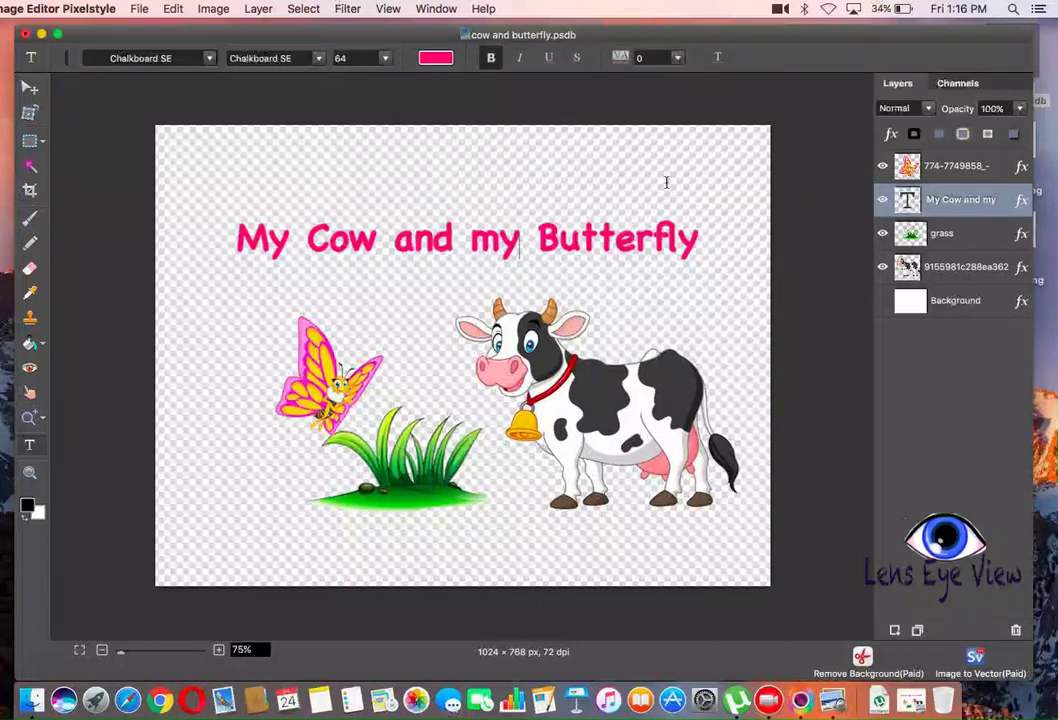
left_click(41, 34)
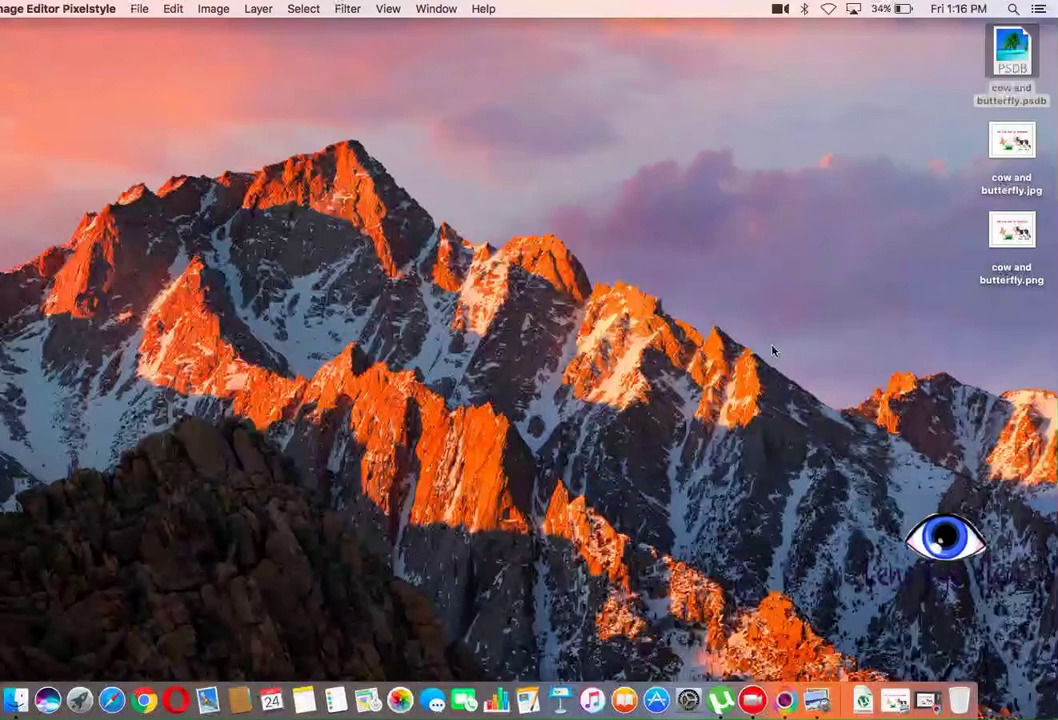
Step: Open cow and butterfly.png in Preview, move it fully on screen, then close it
double_click(1012, 230)
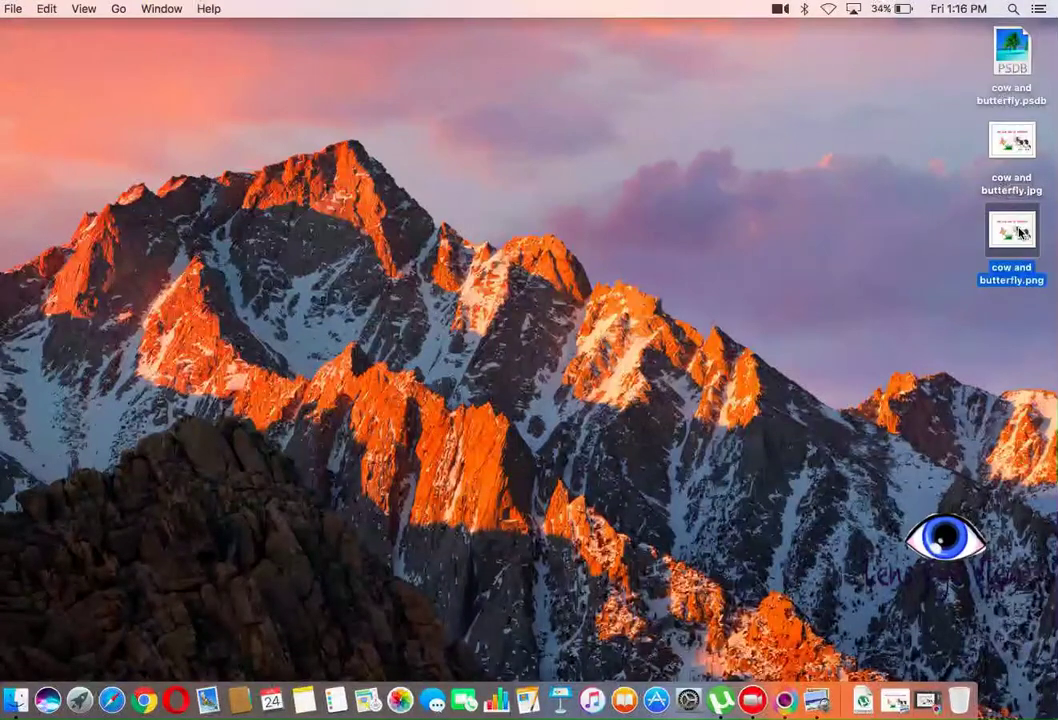
left_click_drag(144, 86, 264, 68)
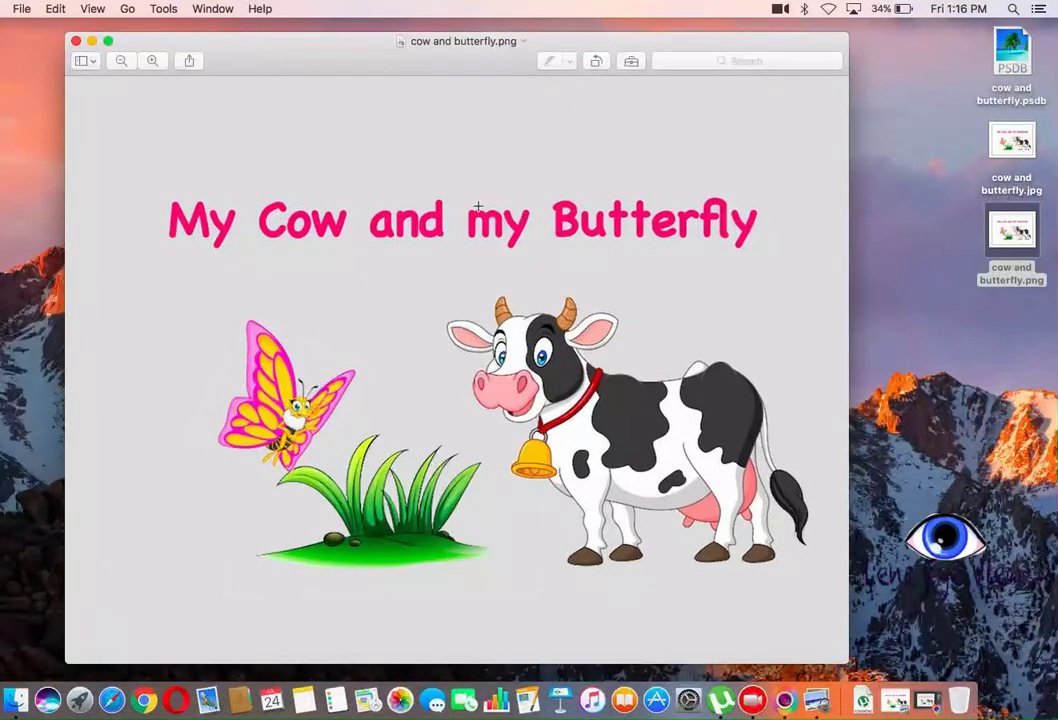
left_click(76, 42)
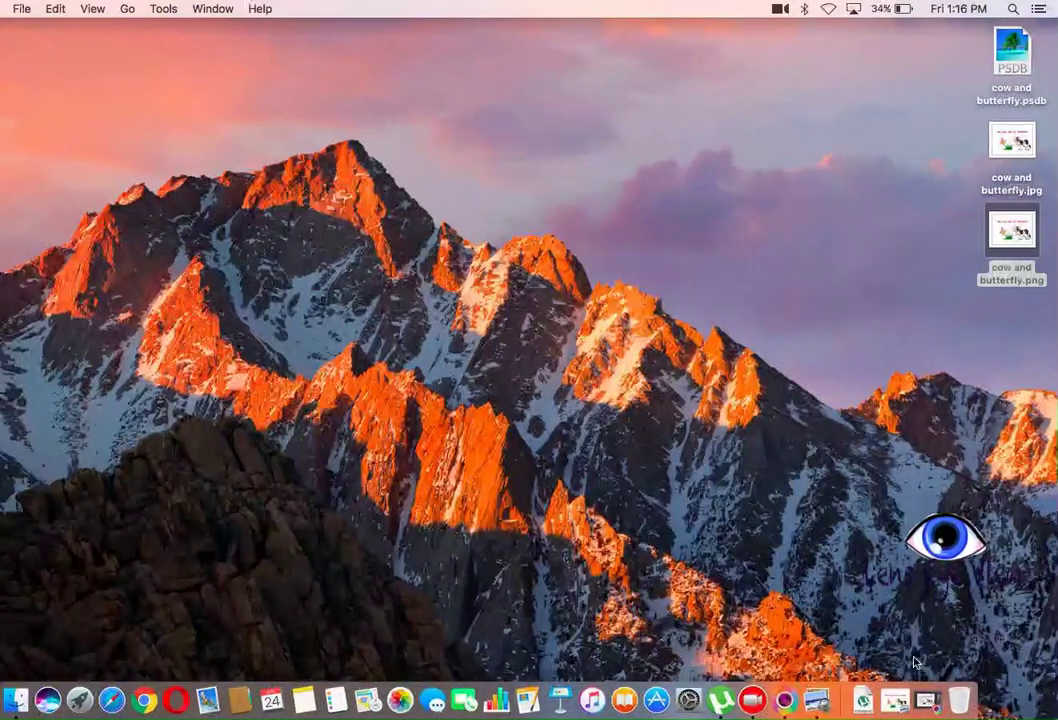
Step: Reopen cow and butterfly.png in Preview and centre its window on screen
left_click(927, 700)
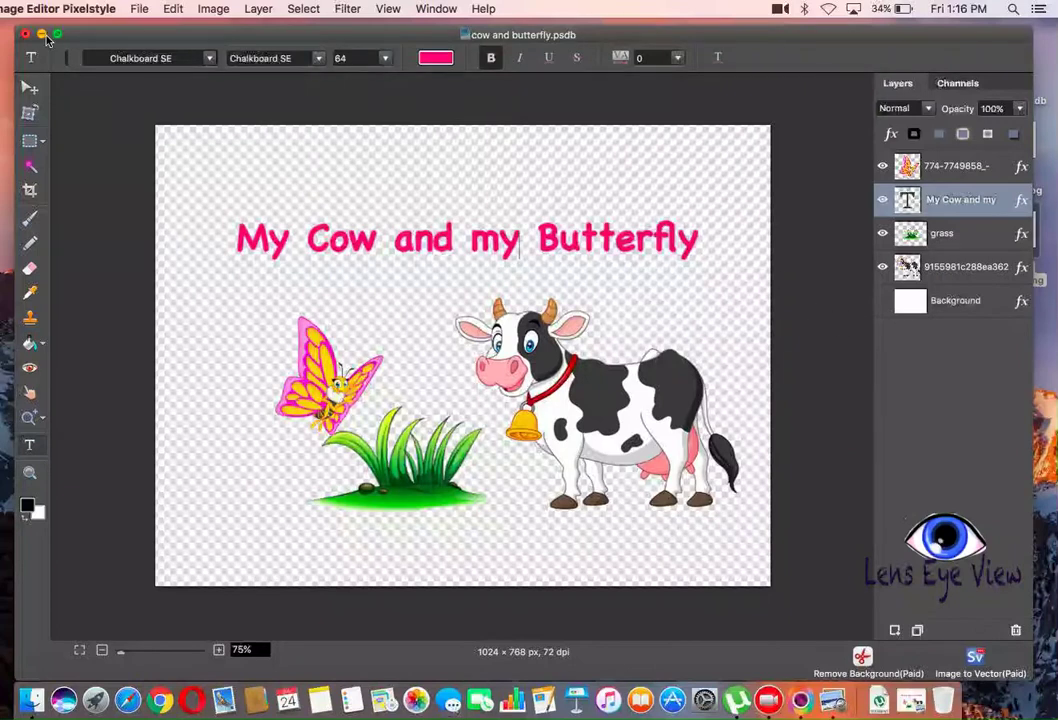
left_click(41, 34)
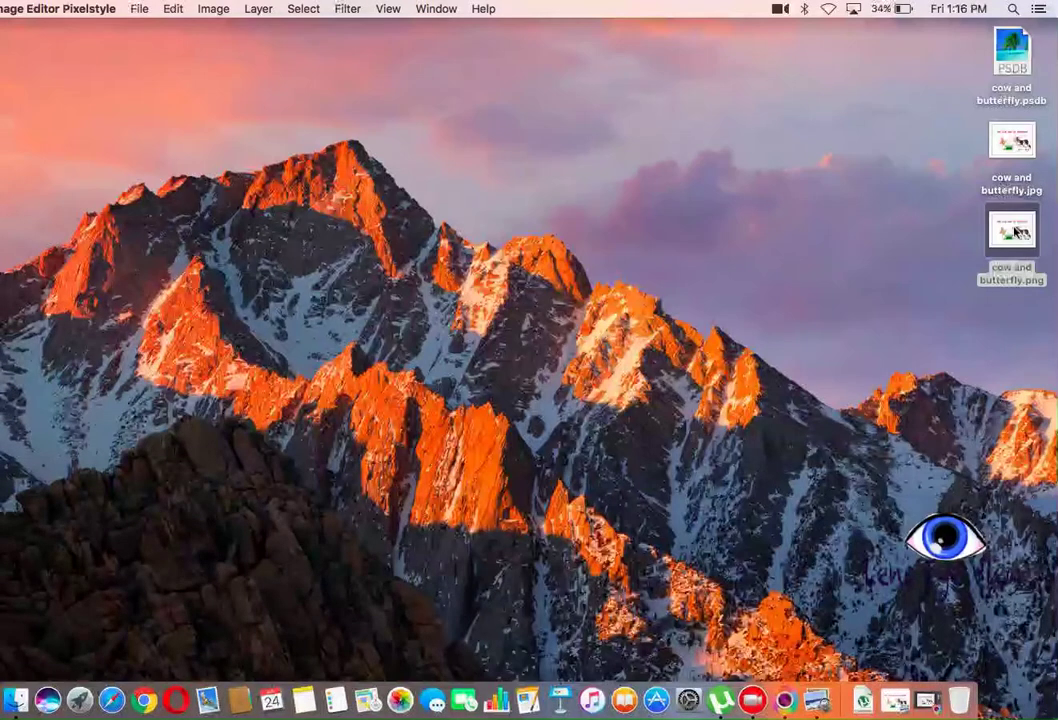
double_click(990, 285)
left_click_drag(320, 78, 480, 72)
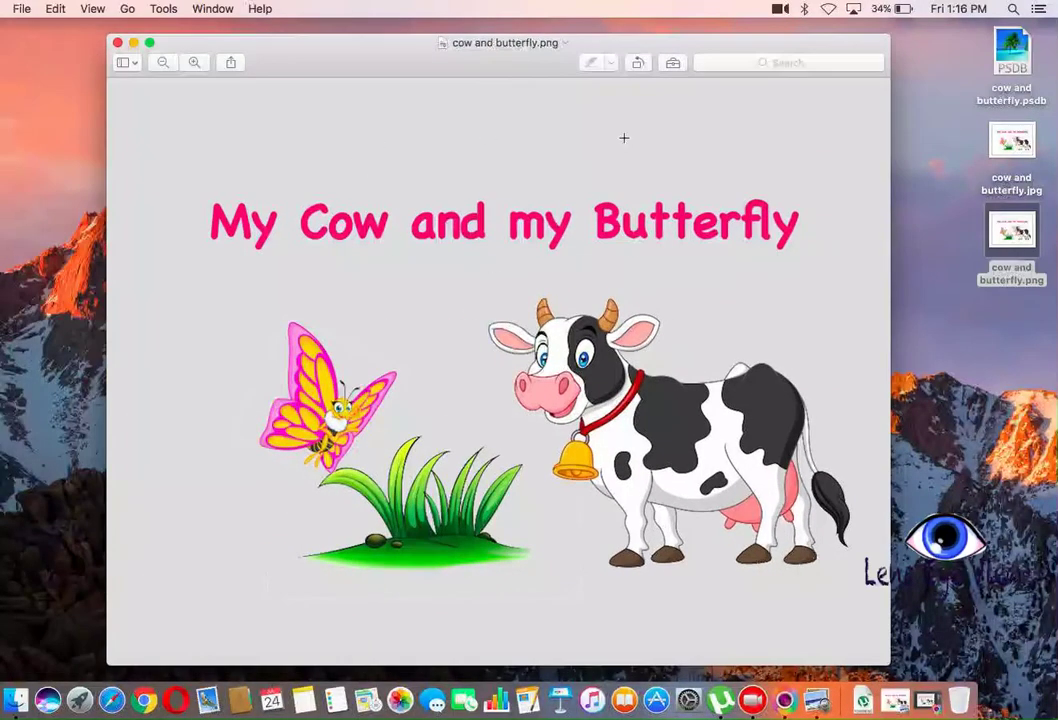